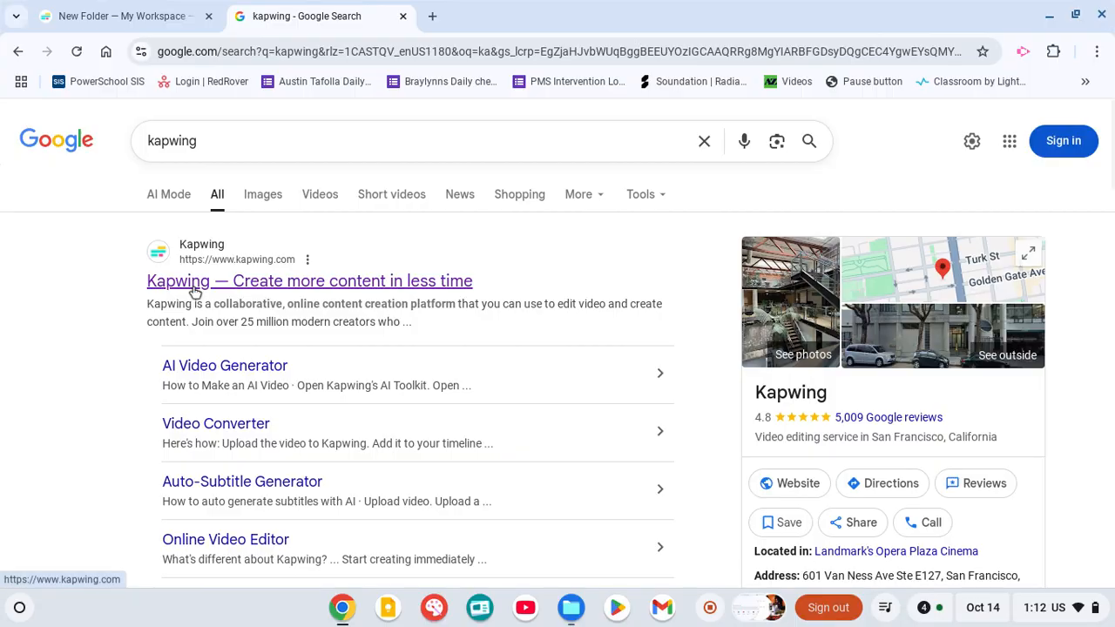
Switch to the Kapwing workspace and delete the existing Untitled Project from New Folder.
{"action": "left_click", "coordinate": [152, 142]}
{"action": "left_click", "coordinate": [159, 10]}
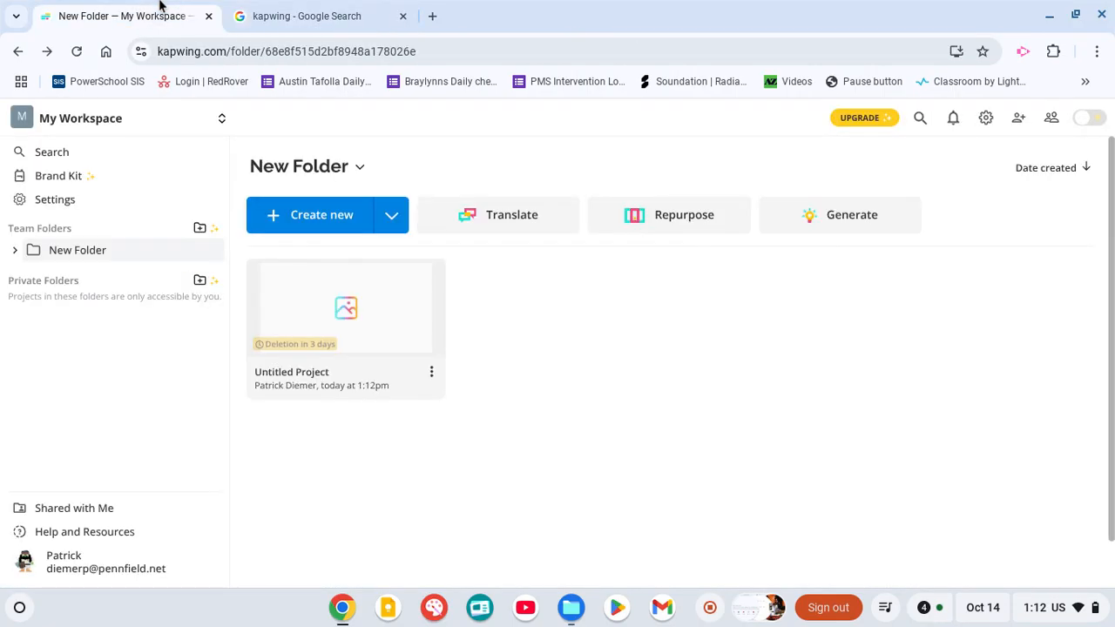
{"action": "left_click", "coordinate": [287, 16]}
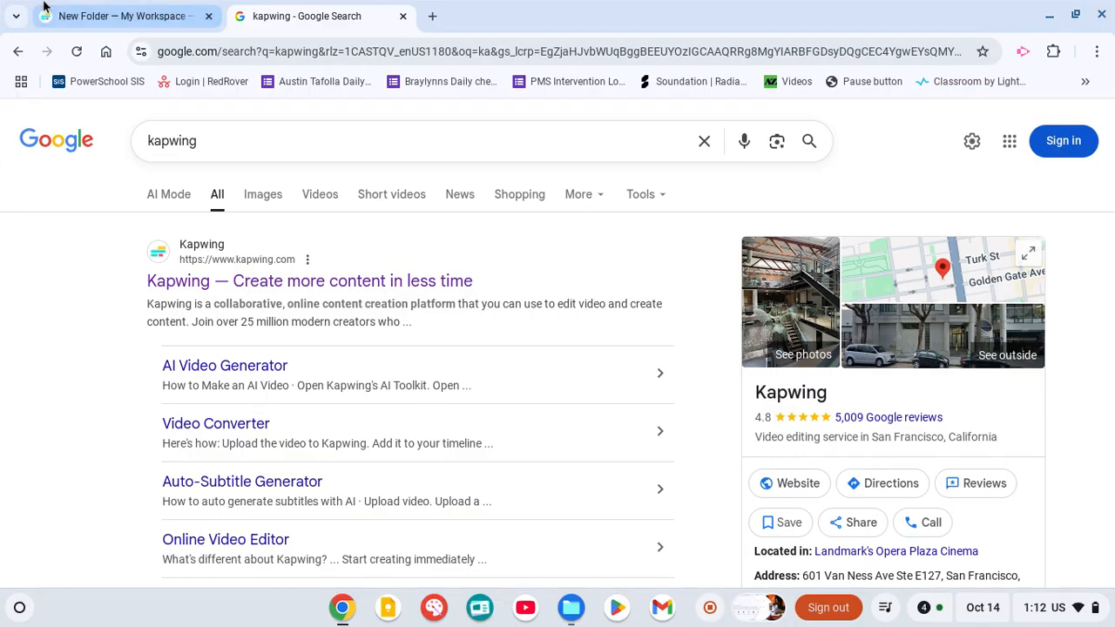
{"action": "left_click", "coordinate": [102, 7]}
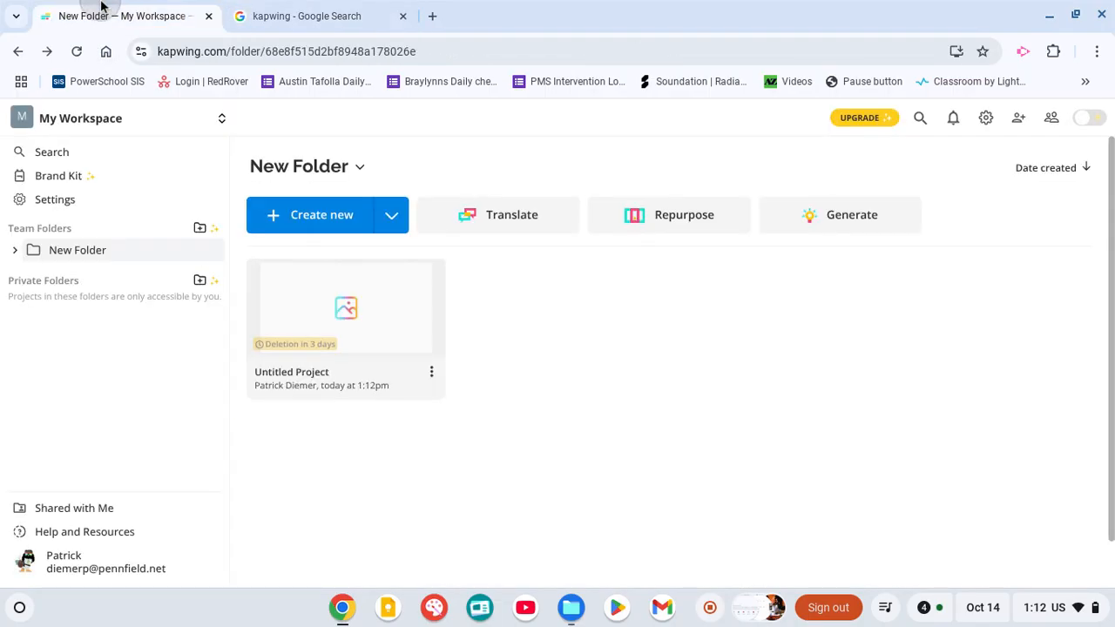
{"action": "left_click", "coordinate": [437, 270]}
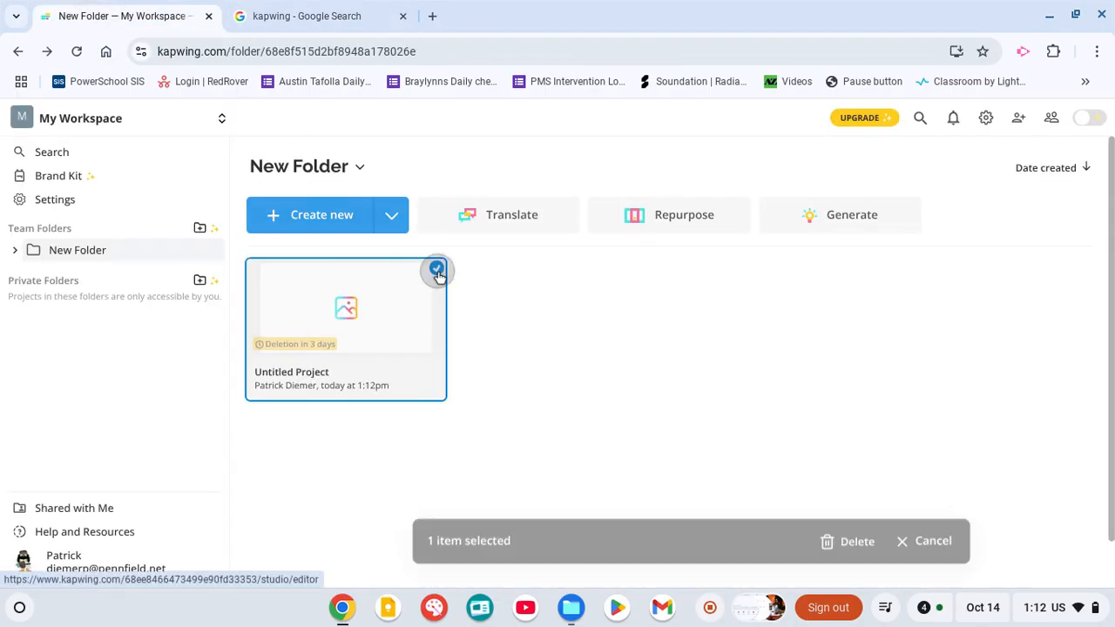
{"action": "left_click", "coordinate": [825, 549]}
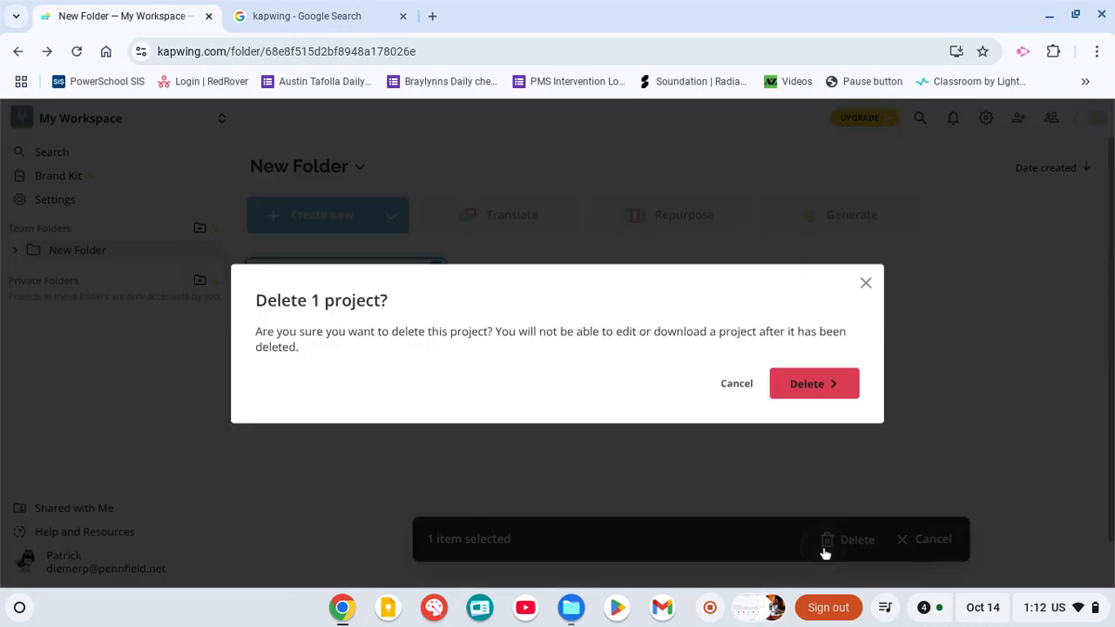
{"action": "left_click", "coordinate": [803, 384]}
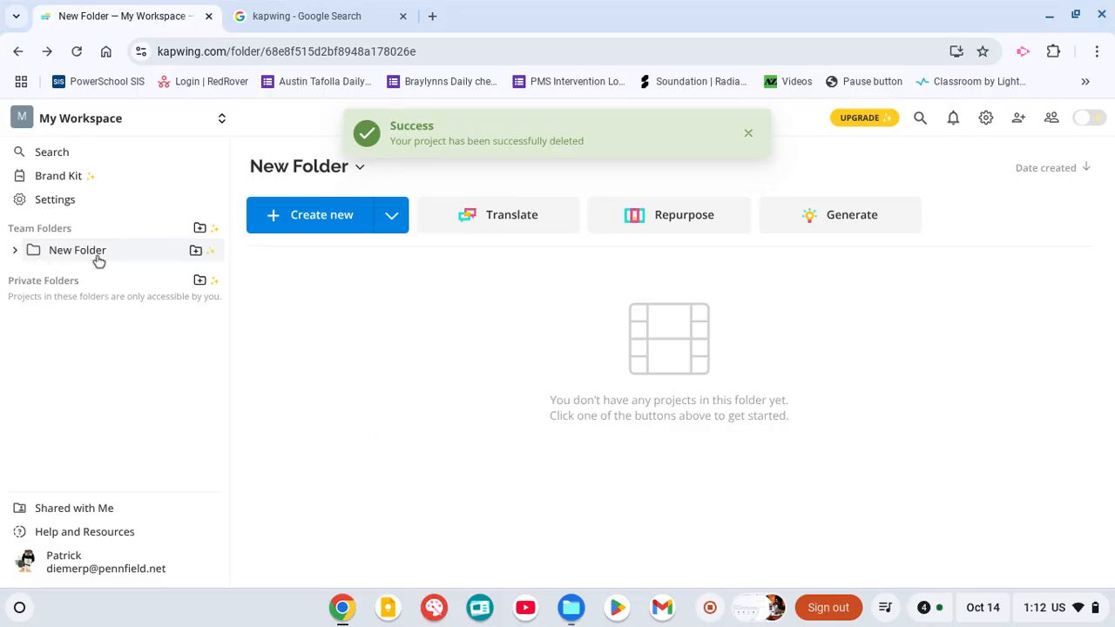
Create a new project on a blank 16:9 canvas and set the project duration to 5s.
{"action": "left_click", "coordinate": [267, 216]}
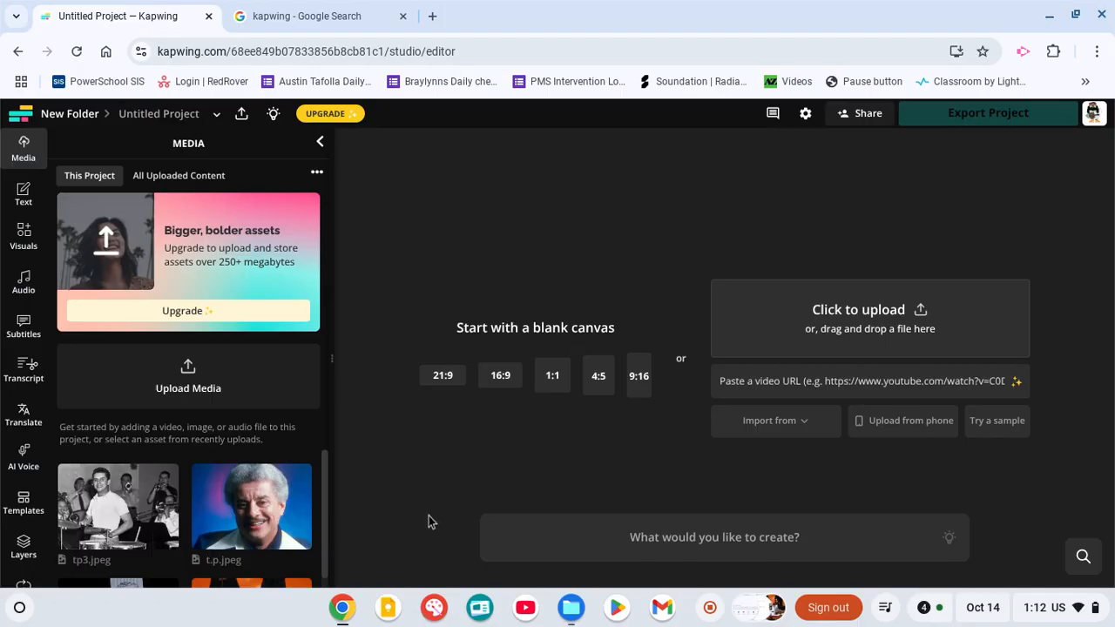
{"action": "left_click", "coordinate": [504, 377]}
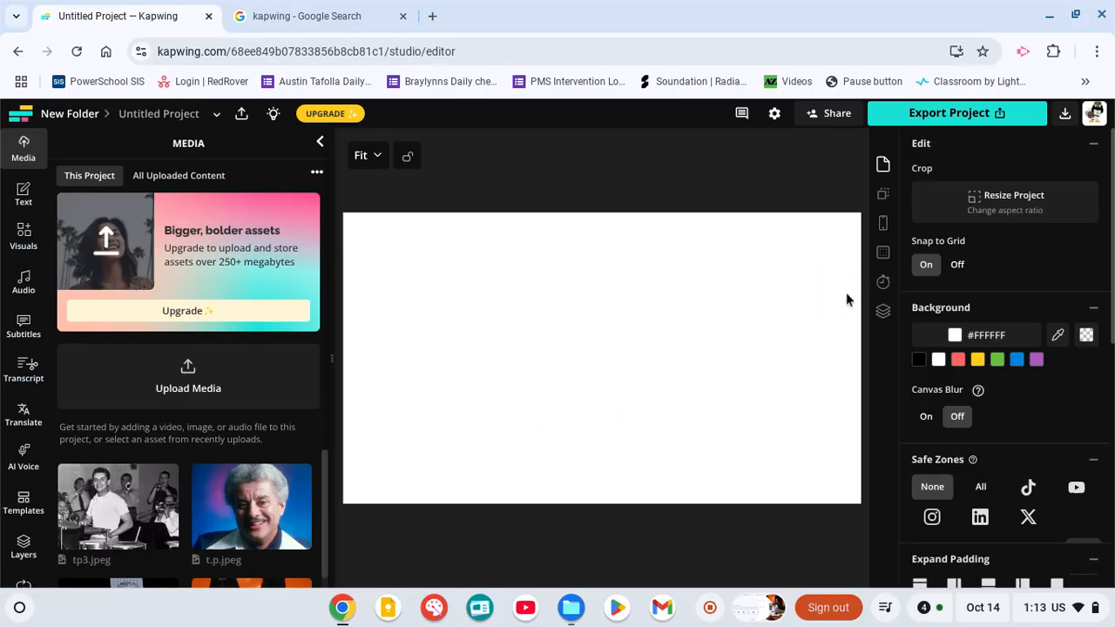
{"action": "left_click", "coordinate": [882, 286]}
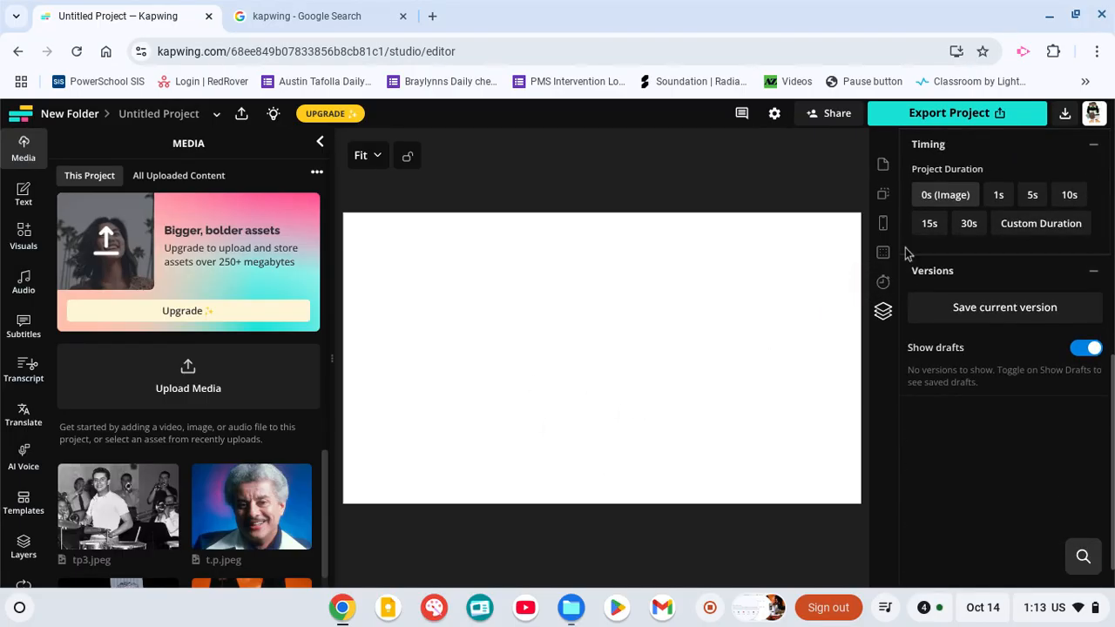
{"action": "left_click", "coordinate": [1033, 197]}
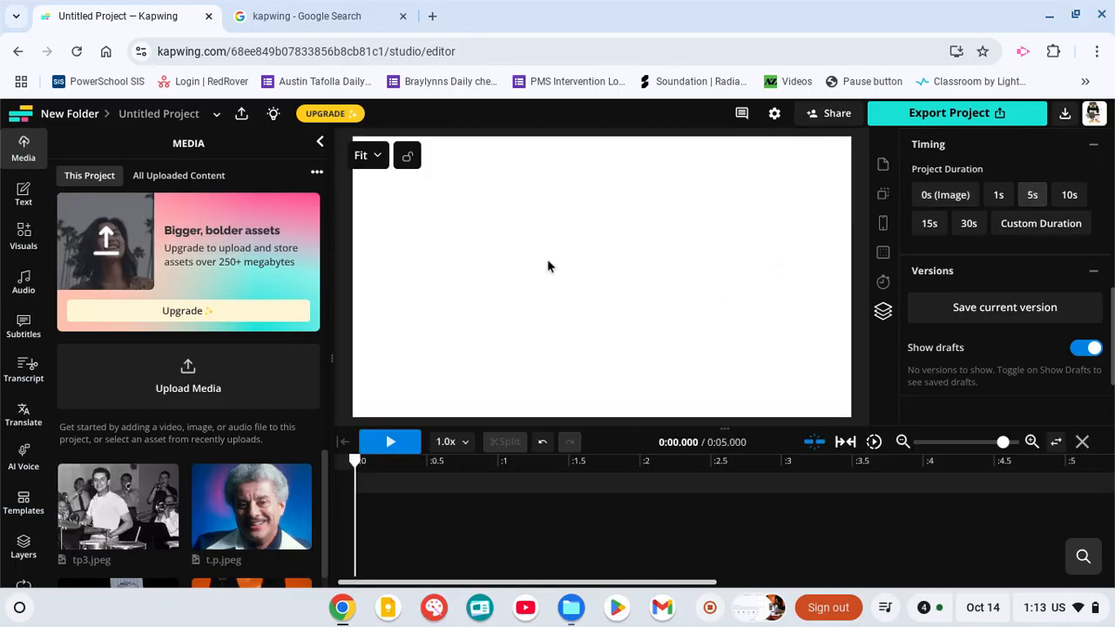
Add a text box in the Handwriting style to the canvas and start editing it.
{"action": "left_click", "coordinate": [24, 194]}
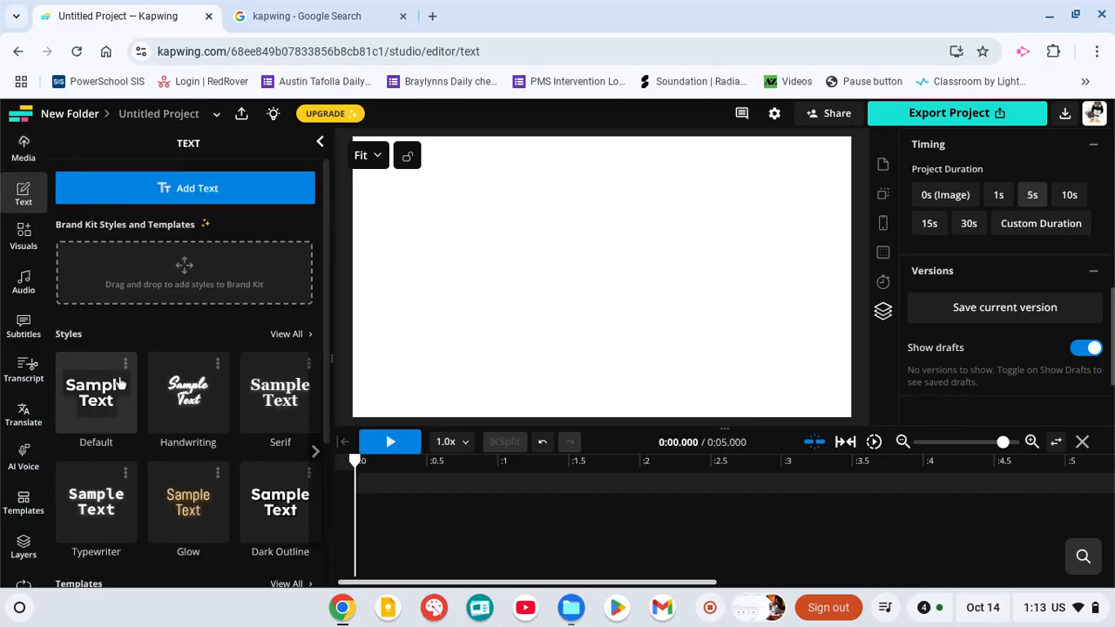
{"action": "left_click", "coordinate": [224, 397]}
{"action": "left_click", "coordinate": [591, 198]}
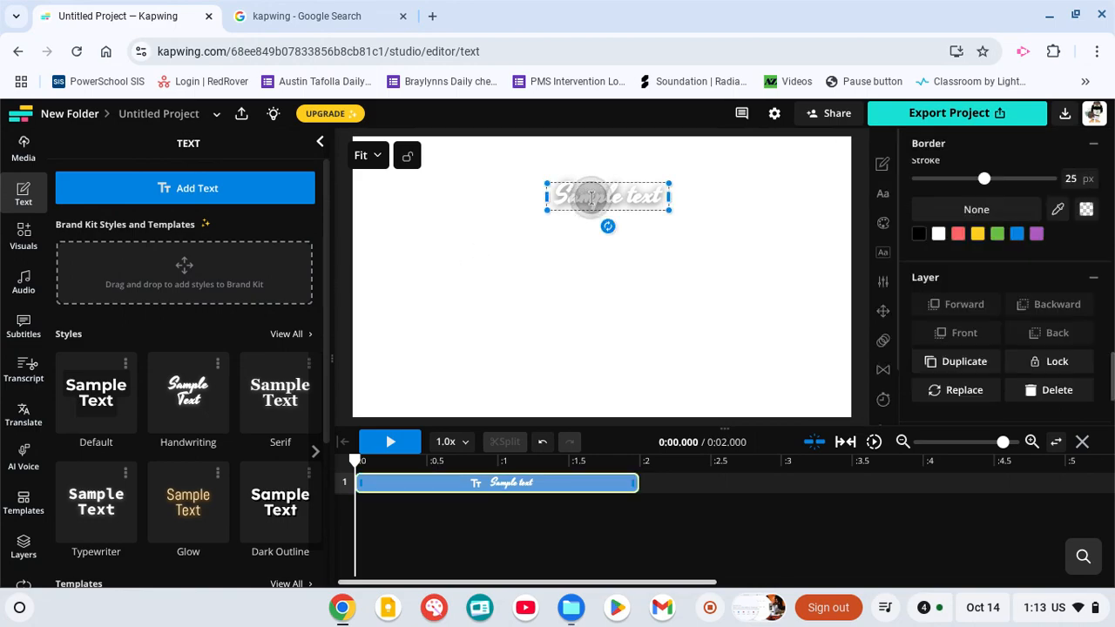
Replace the sample text with 'Tito Puente', 'By:' and the author's full name on separate lines.
{"action": "key", "text": "BackSpace"}
{"action": "key", "text": "BackSpace"}
{"action": "key", "text": "BackSpace"}
{"action": "key", "text": "BackSpace"}
{"action": "key", "text": "BackSpace"}
{"action": "key", "text": "BackSpace"}
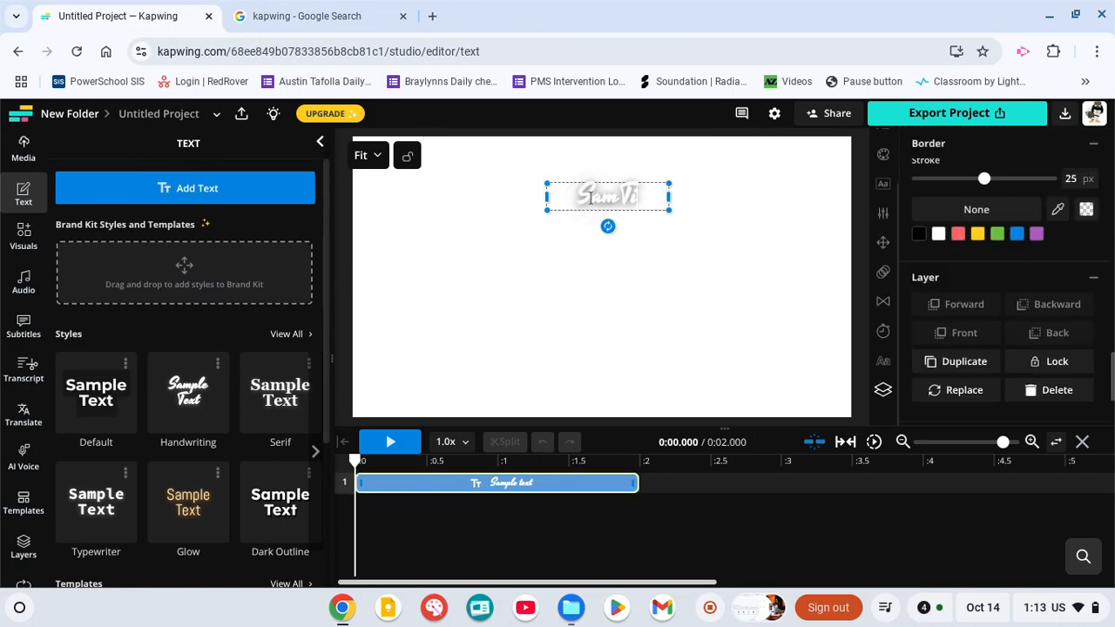
{"action": "type", "text": "Vit"}
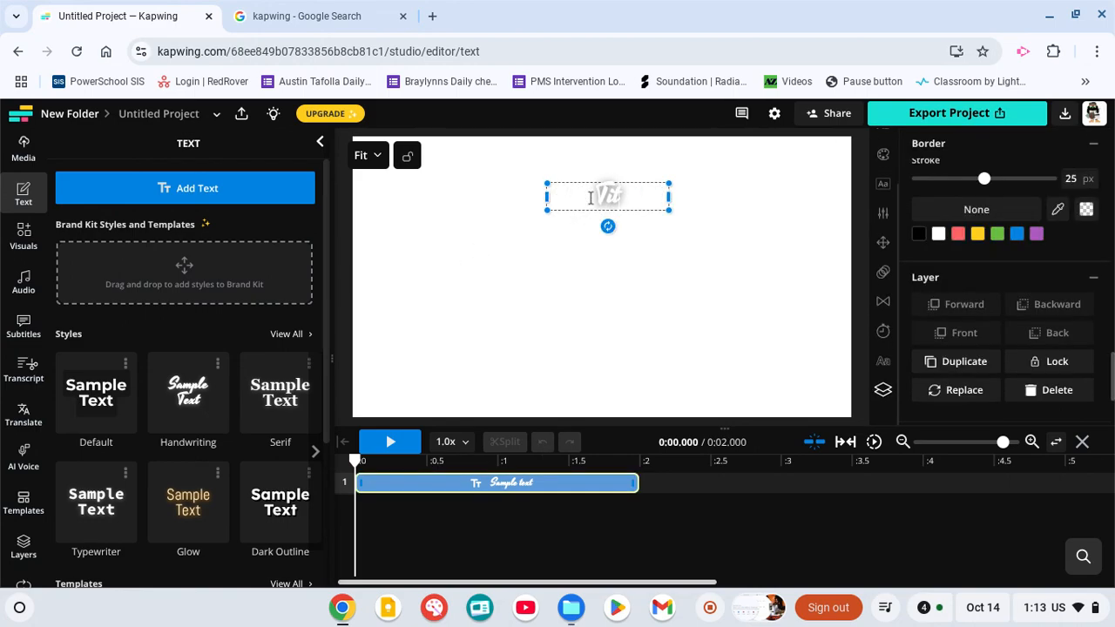
{"action": "type", "text": "a Puent"}
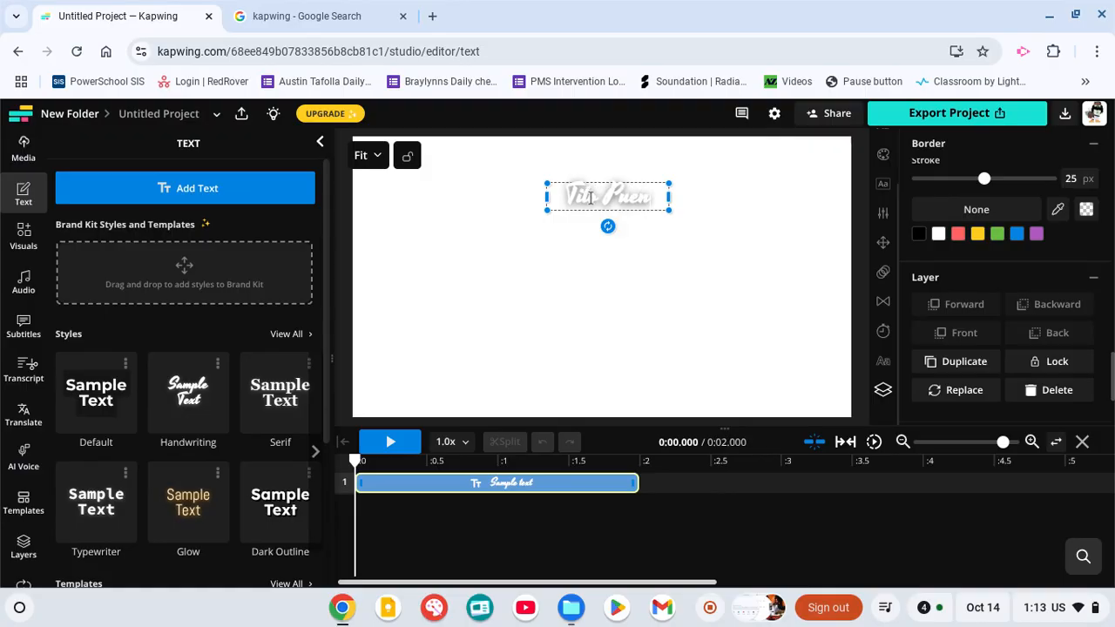
{"action": "type", "text": "e"}
{"action": "key", "text": "Return"}
{"action": "type", "text": "By L"}
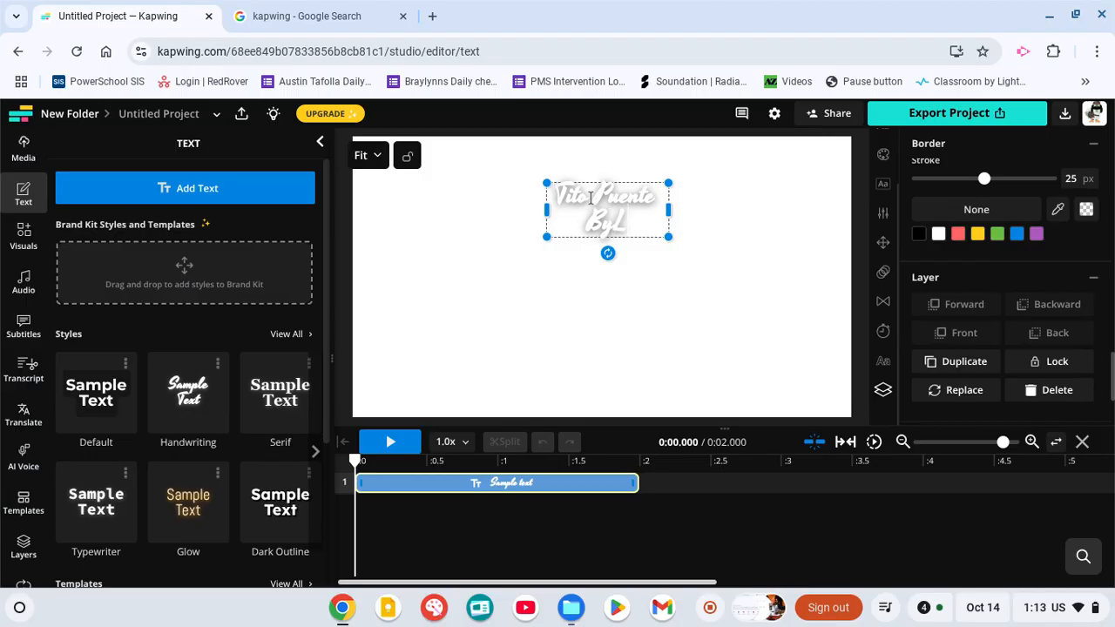
{"action": "key", "text": "BackSpace"}
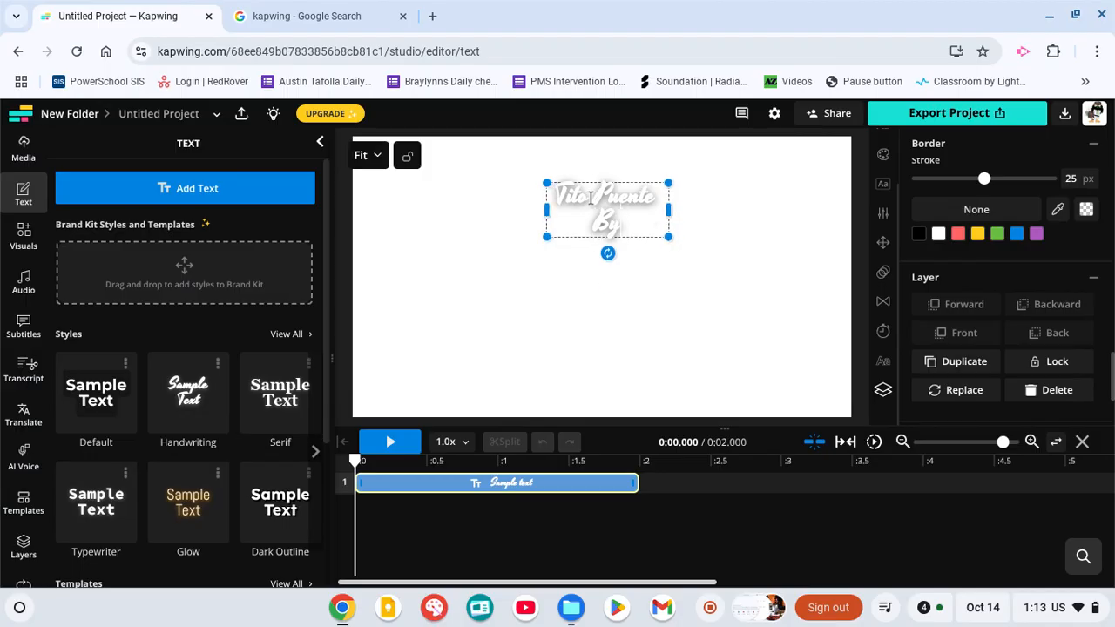
{"action": "type", "text": ":"}
{"action": "key", "text": "Return"}
{"action": "type", "text": "Patri"}
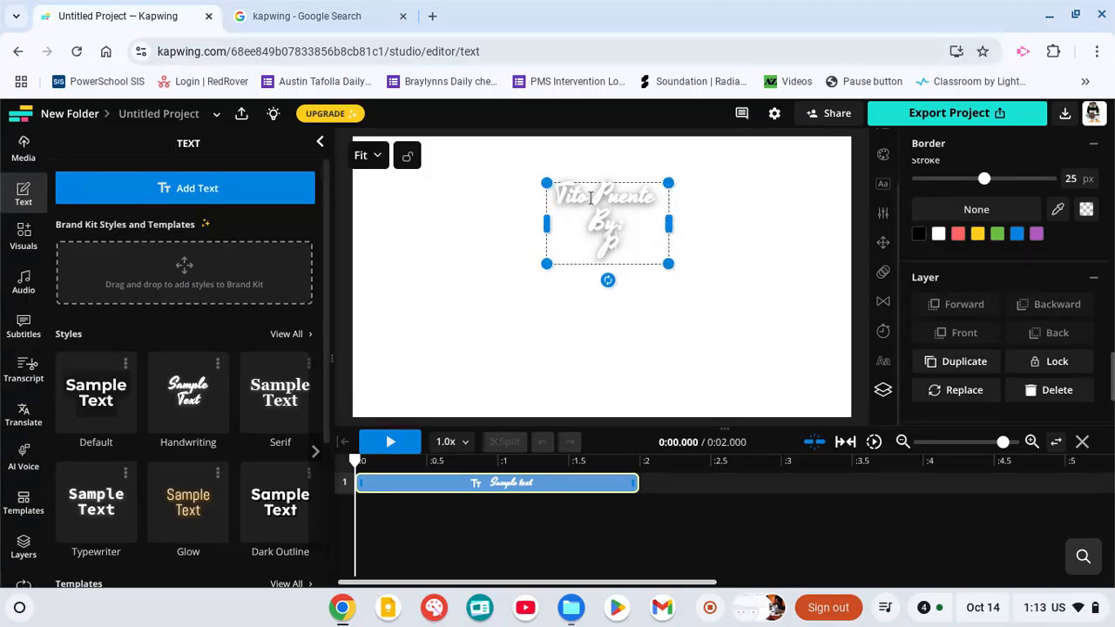
{"action": "type", "text": "ck Diemer"}
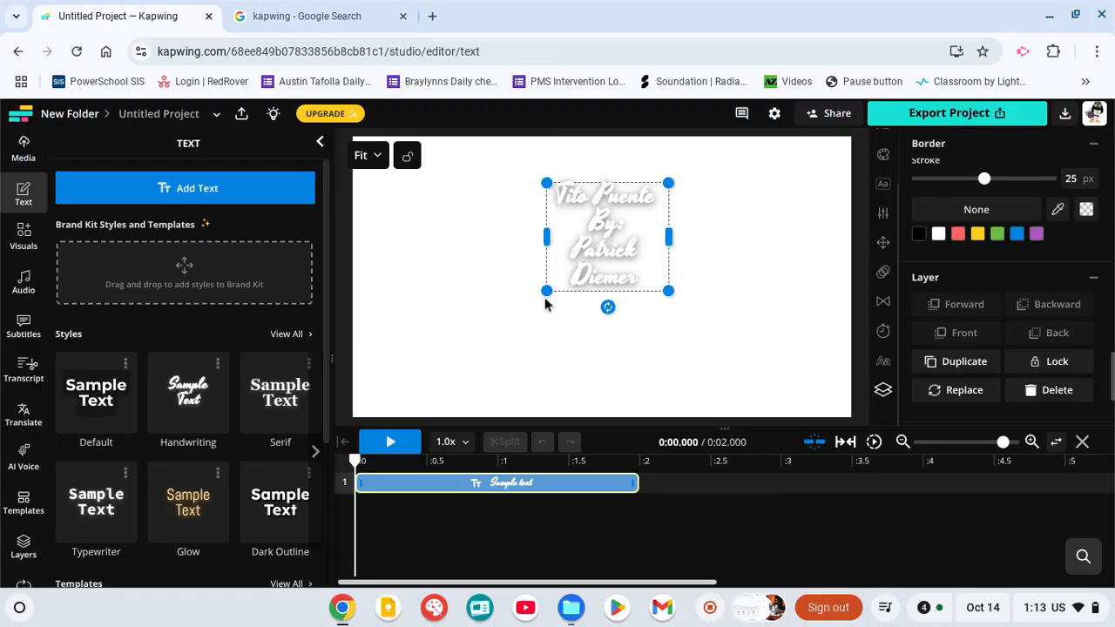
Enlarge the title text box across most of the canvas and give its border the red #FF6464 colour.
{"action": "left_click_drag", "start_coordinate": [545, 297], "coordinate": [327, 392]}
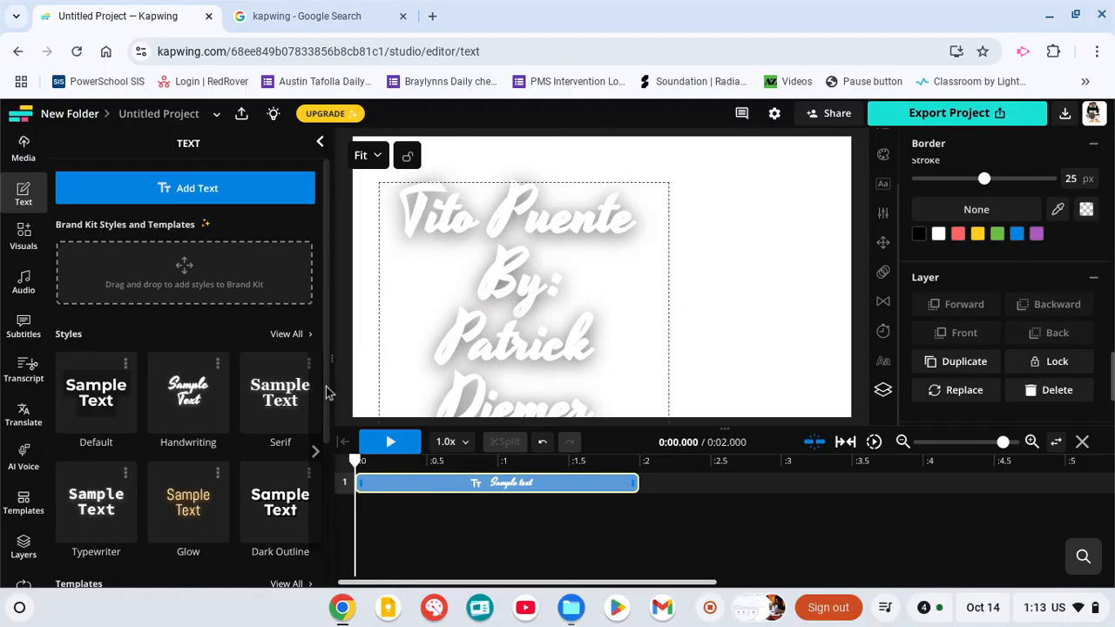
{"action": "left_click_drag", "start_coordinate": [668, 183], "coordinate": [742, 193]}
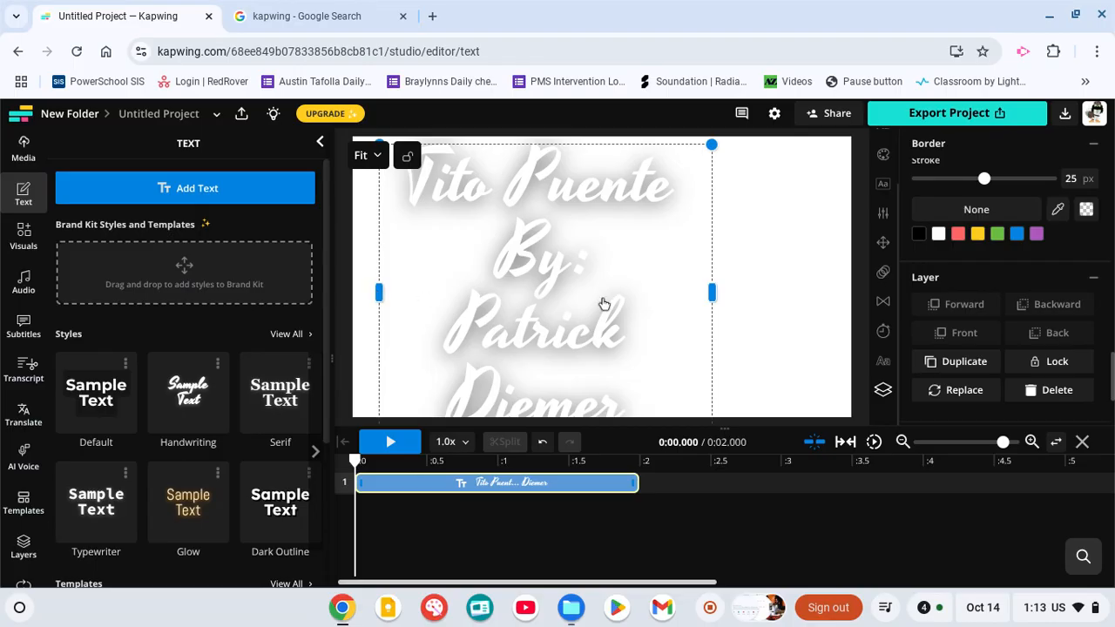
{"action": "left_click", "coordinate": [957, 233]}
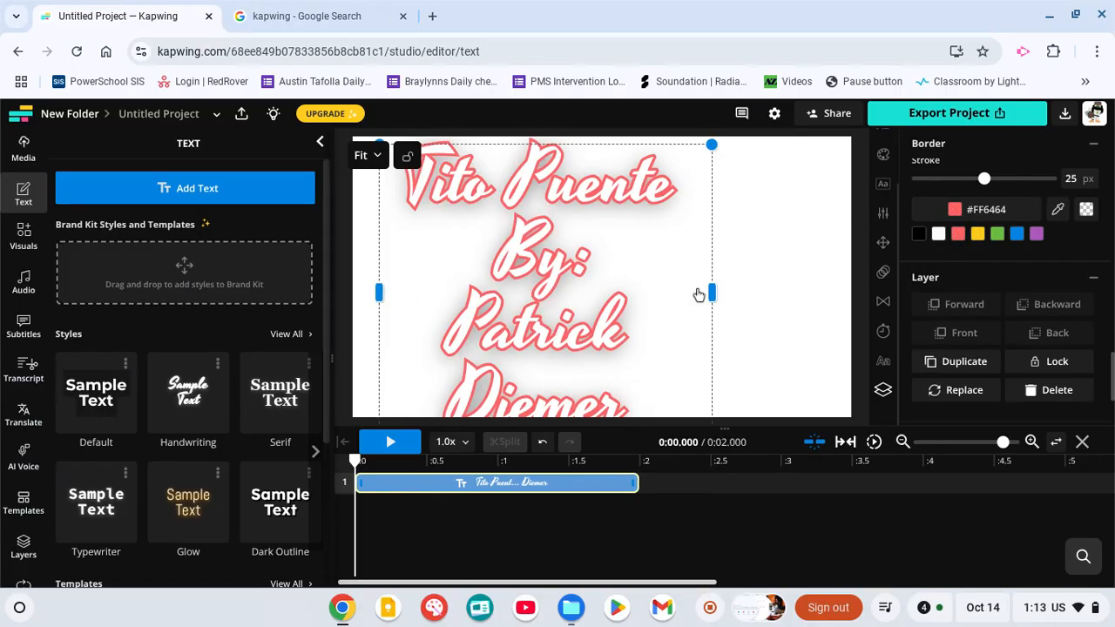
{"action": "left_click_drag", "start_coordinate": [713, 146], "coordinate": [706, 191]}
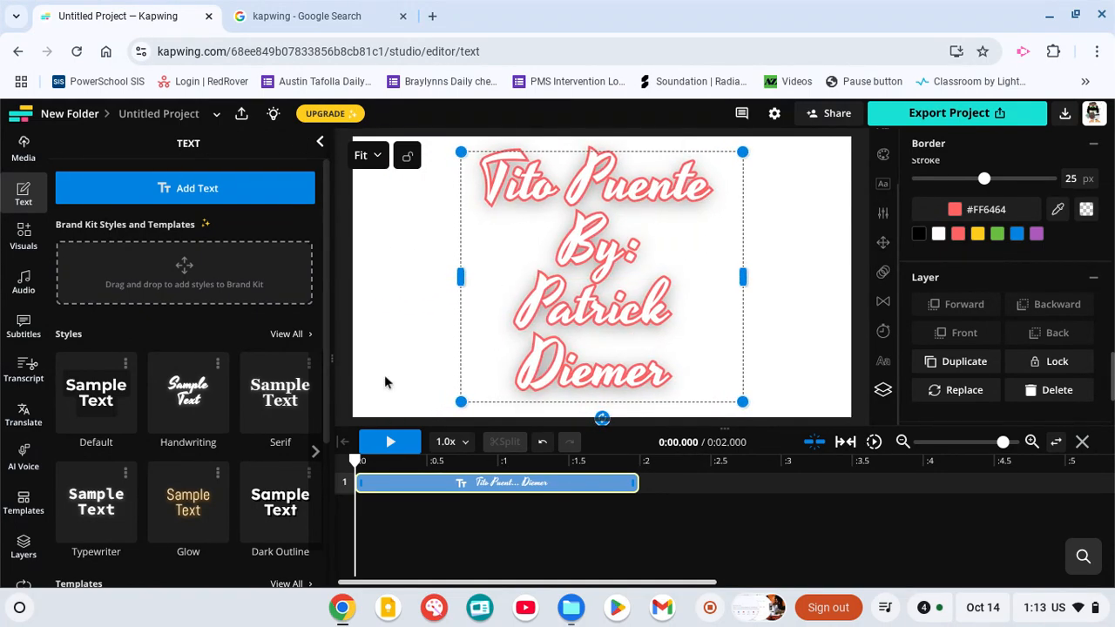
Upload all seven photos from the Photostory folder in Google Drive to the project media.
{"action": "left_click", "coordinate": [25, 152]}
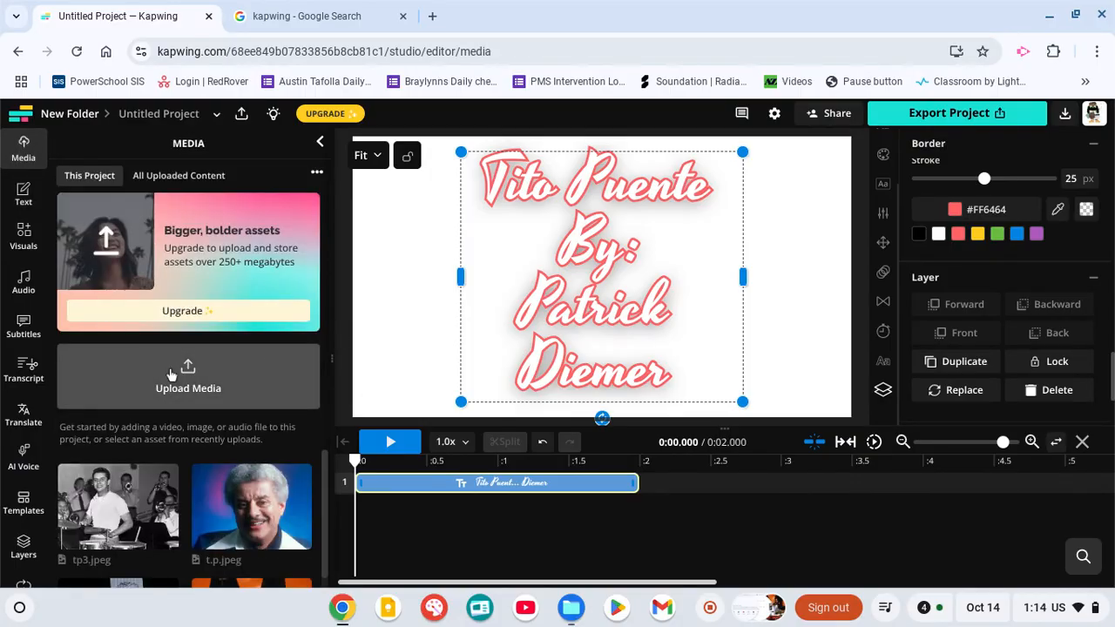
{"action": "left_click", "coordinate": [218, 388]}
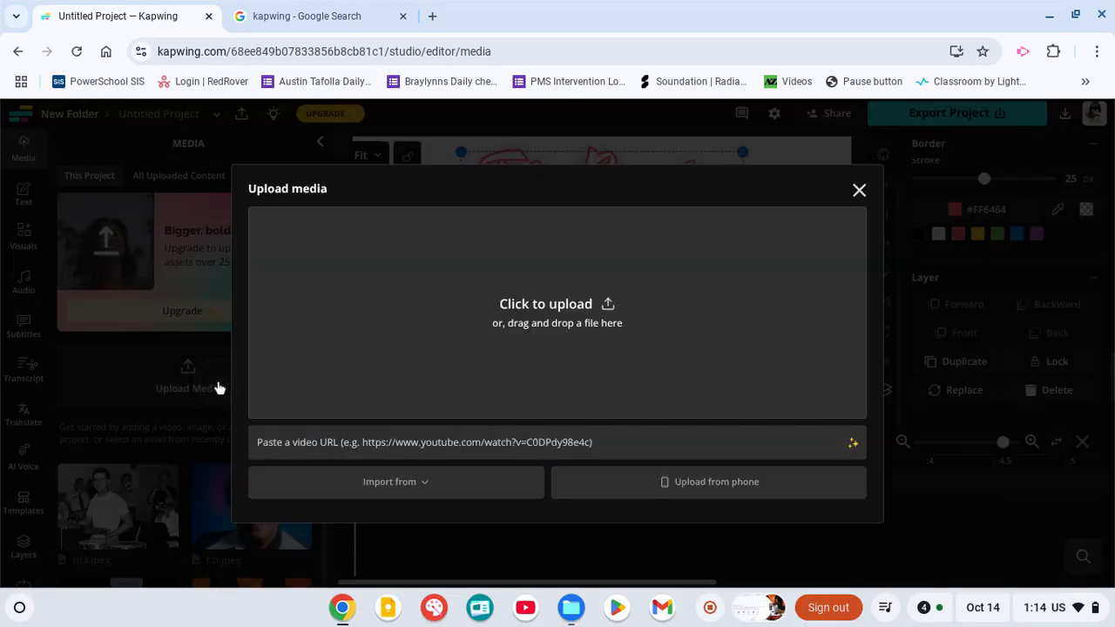
{"action": "left_click", "coordinate": [562, 329]}
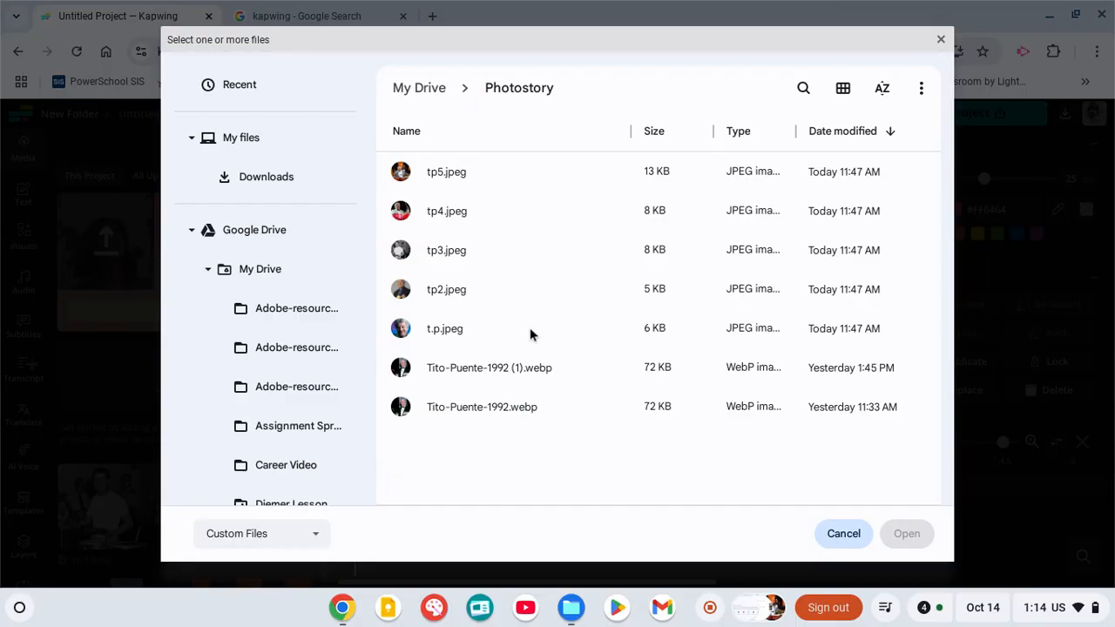
{"action": "key", "text": "ctrl+a"}
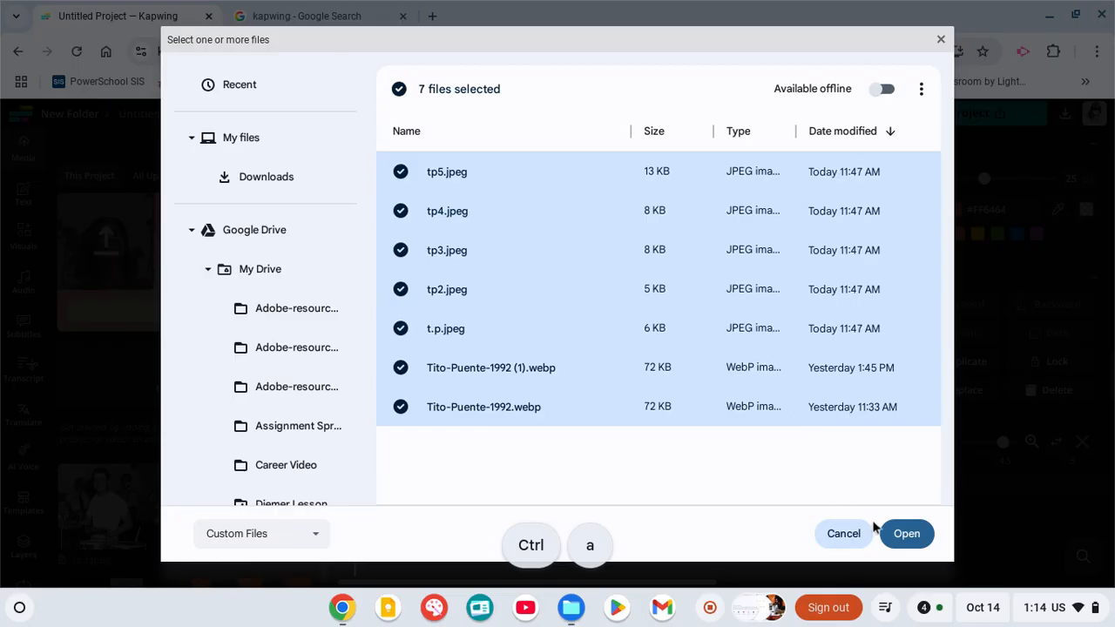
{"action": "left_click", "coordinate": [923, 540]}
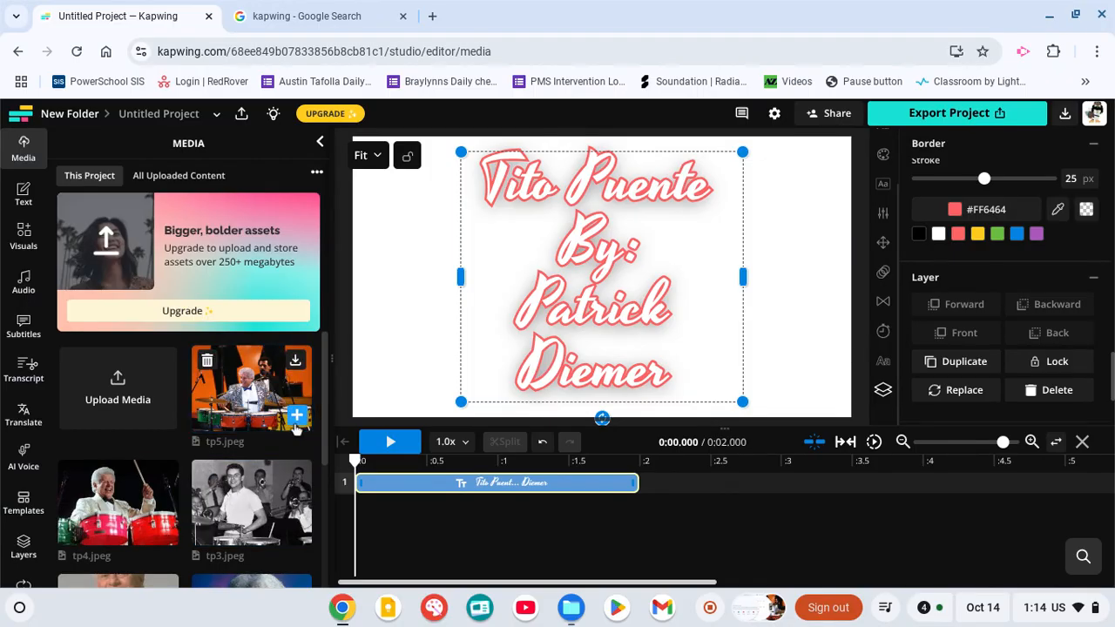
Add tp5.jpeg to the timeline and move it to follow the title clip at 2 seconds.
{"action": "left_click", "coordinate": [296, 417]}
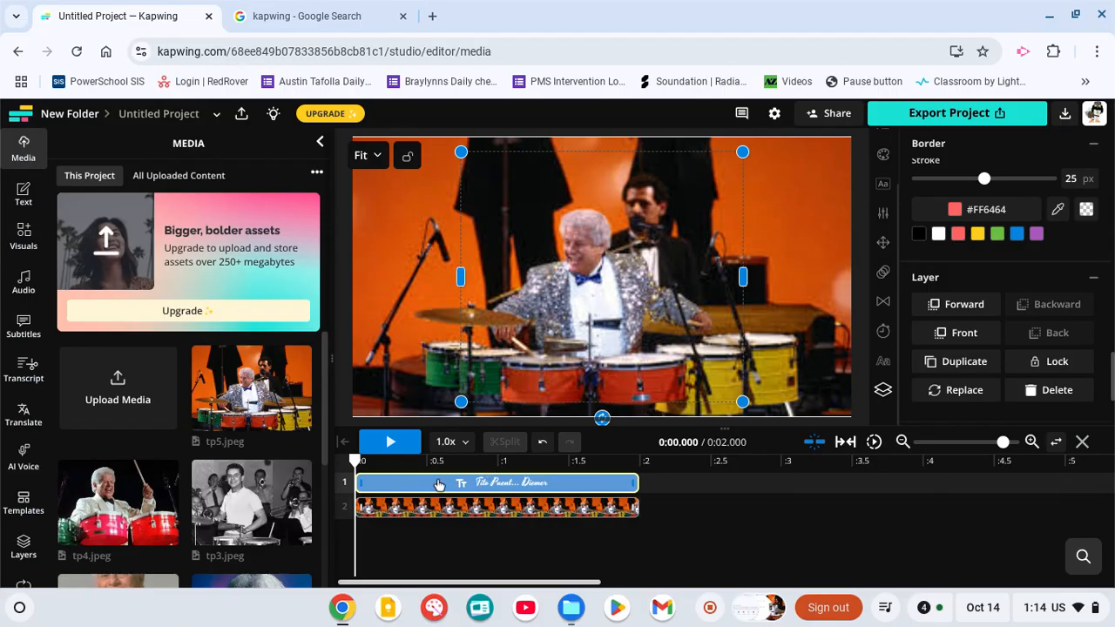
{"action": "left_click_drag", "start_coordinate": [452, 509], "coordinate": [729, 484]}
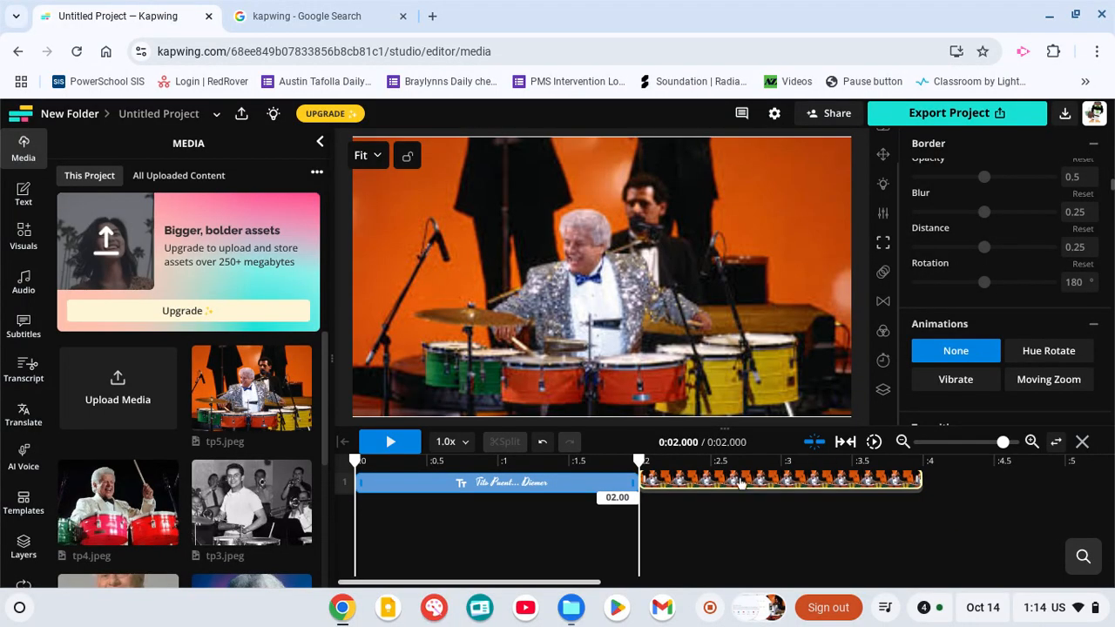
{"action": "left_click_drag", "start_coordinate": [730, 484], "coordinate": [730, 485]}
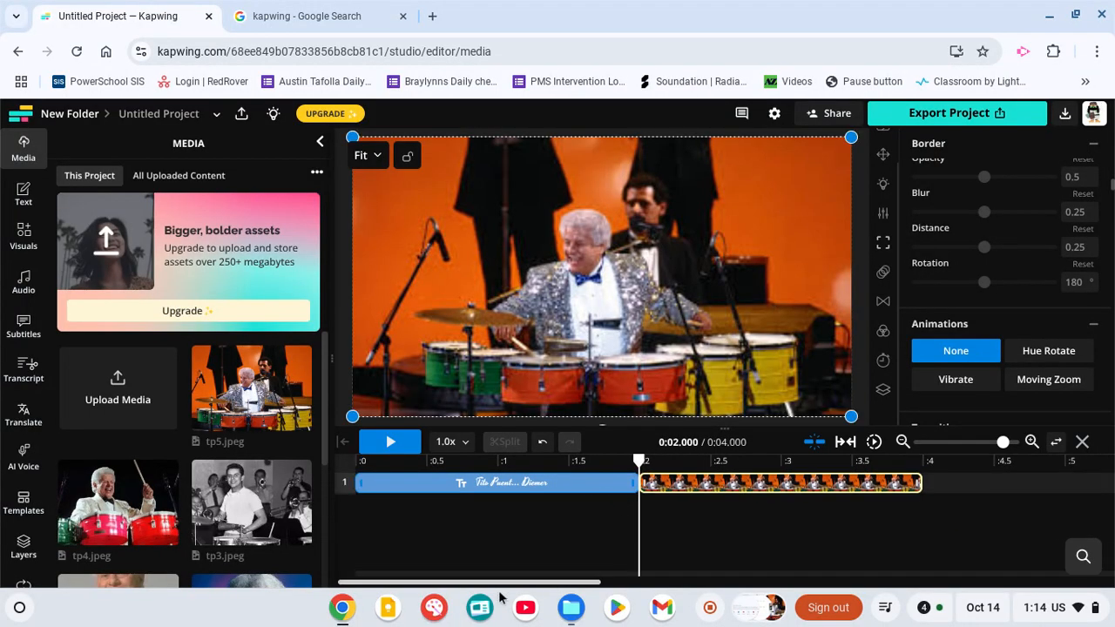
Add tp3.jpeg to the timeline and place it right after tp5.jpeg at 4 seconds.
{"action": "mouse_move", "coordinate": [300, 530]}
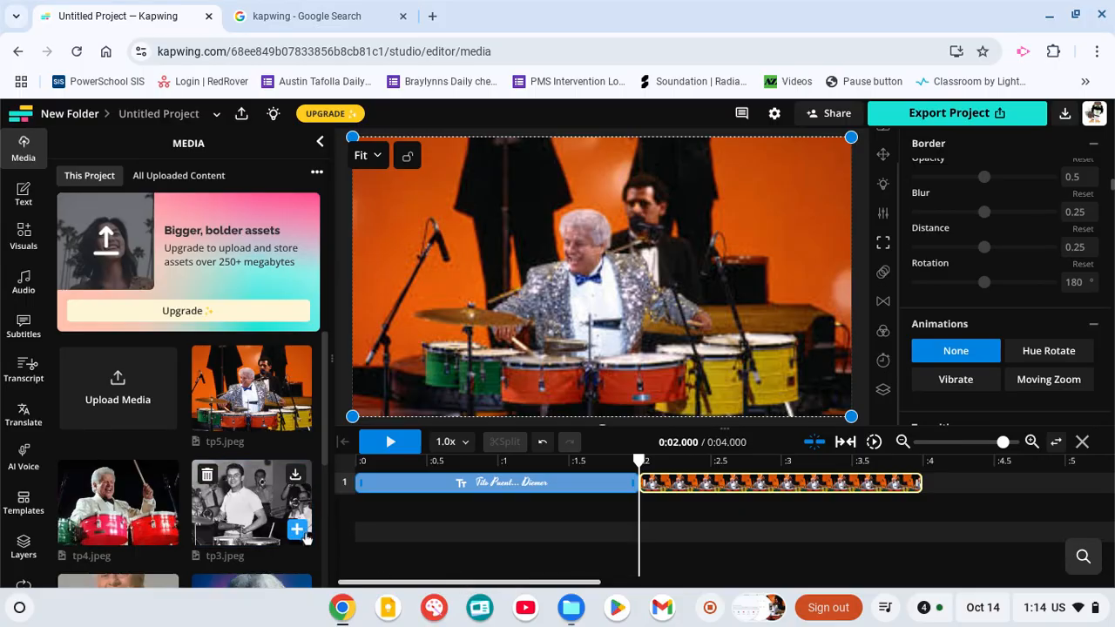
{"action": "left_click", "coordinate": [299, 531]}
{"action": "left_click_drag", "start_coordinate": [684, 507], "coordinate": [954, 484]}
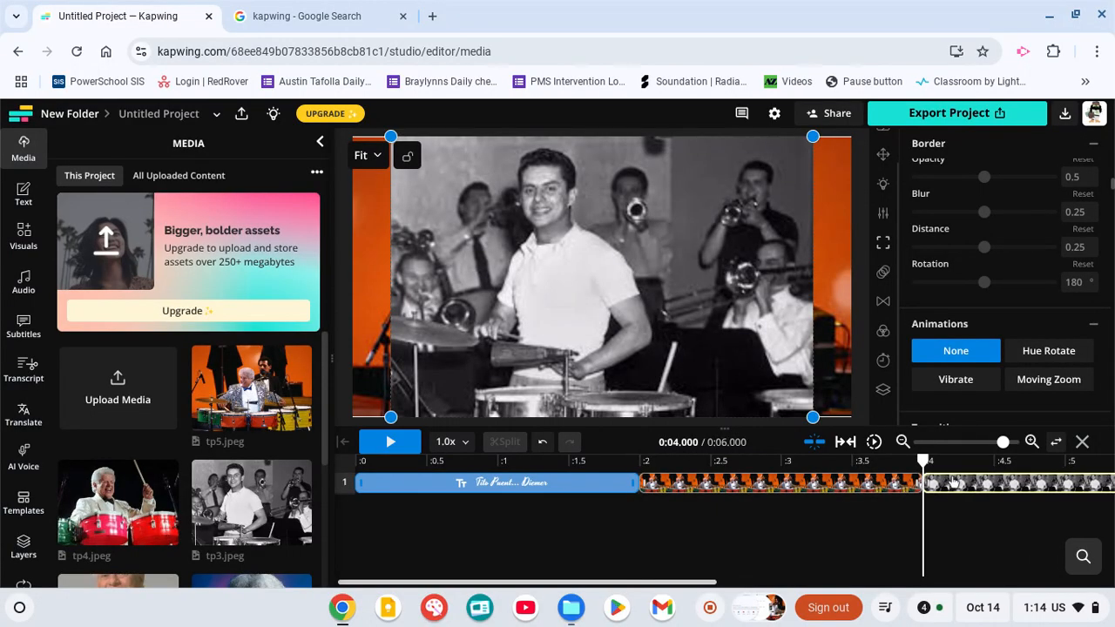
{"action": "left_click", "coordinate": [726, 507]}
{"action": "left_click", "coordinate": [564, 483]}
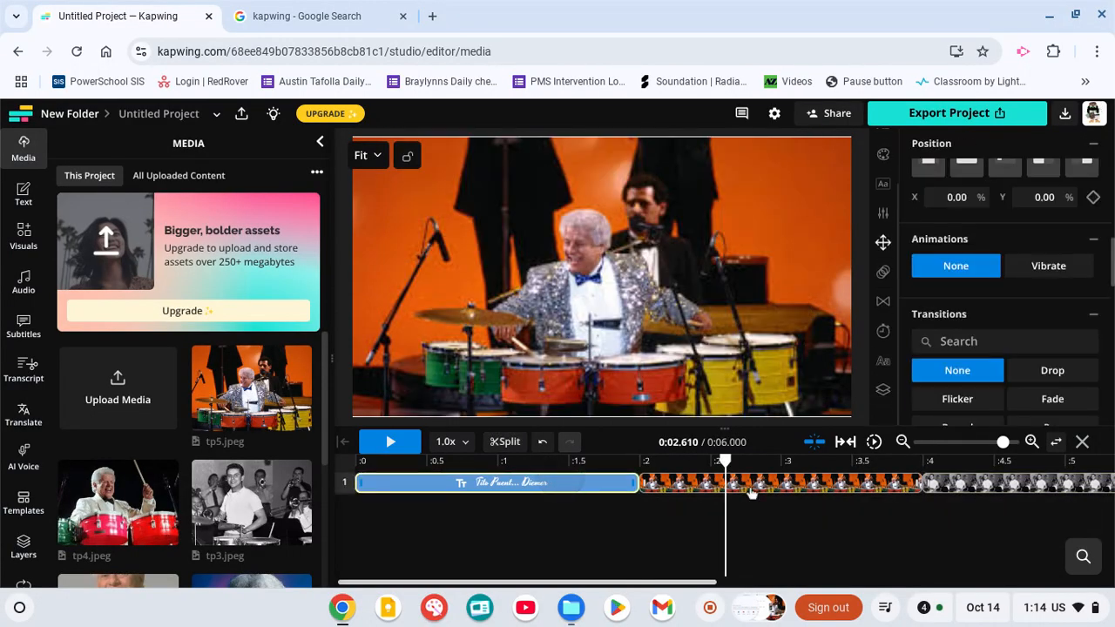
Play back the project from the start to preview the title card and the photos.
{"action": "left_click", "coordinate": [388, 442]}
{"action": "left_click", "coordinate": [388, 442]}
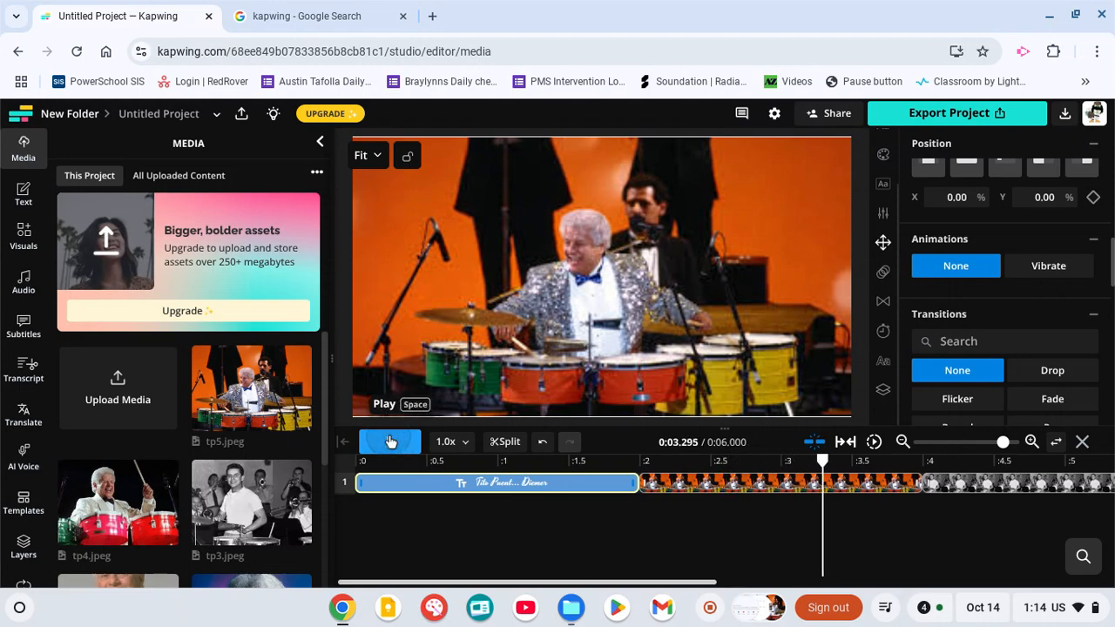
{"action": "left_click", "coordinate": [441, 493]}
{"action": "left_click", "coordinate": [389, 442]}
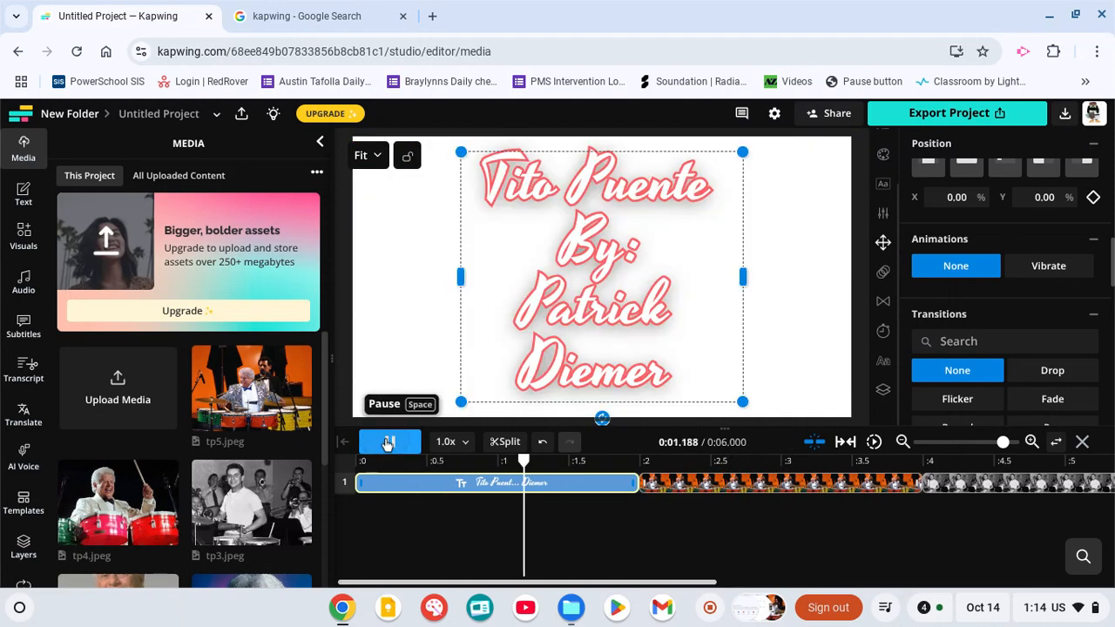
{"action": "left_click", "coordinate": [389, 442]}
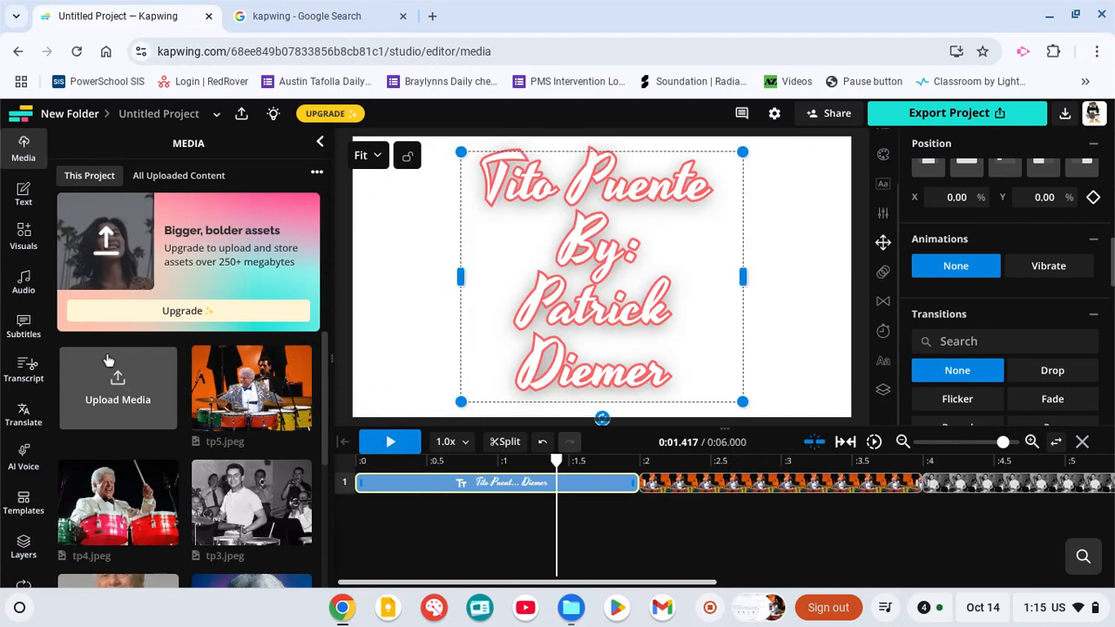
Open the AI voice tool and write the script "Tito Puente was a famous percussionist.".
{"action": "left_click", "coordinate": [33, 468]}
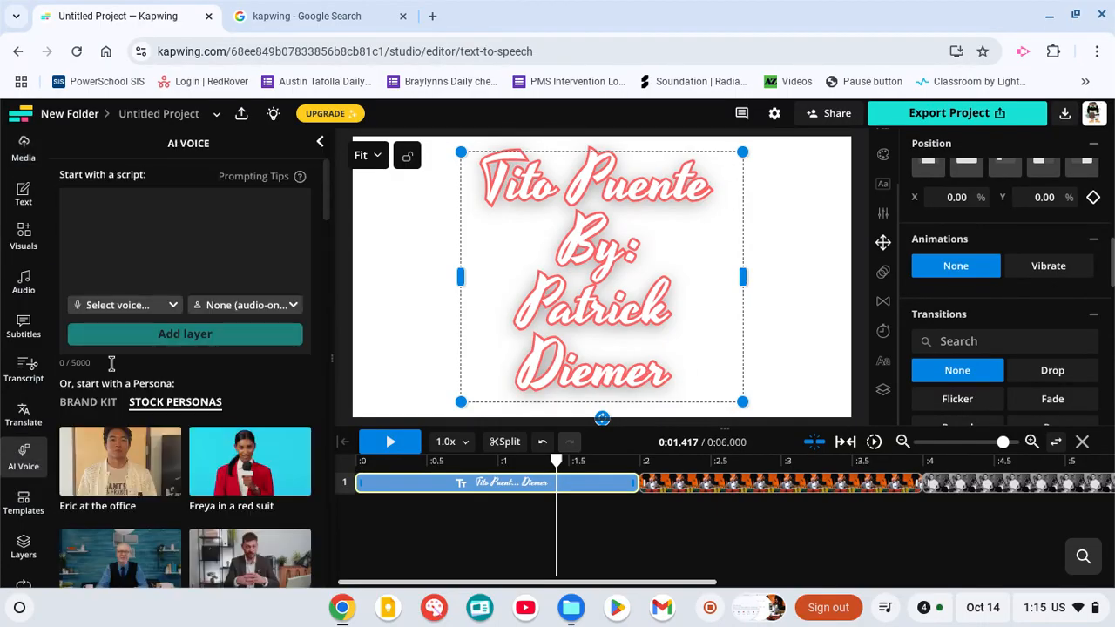
{"action": "left_click", "coordinate": [136, 243]}
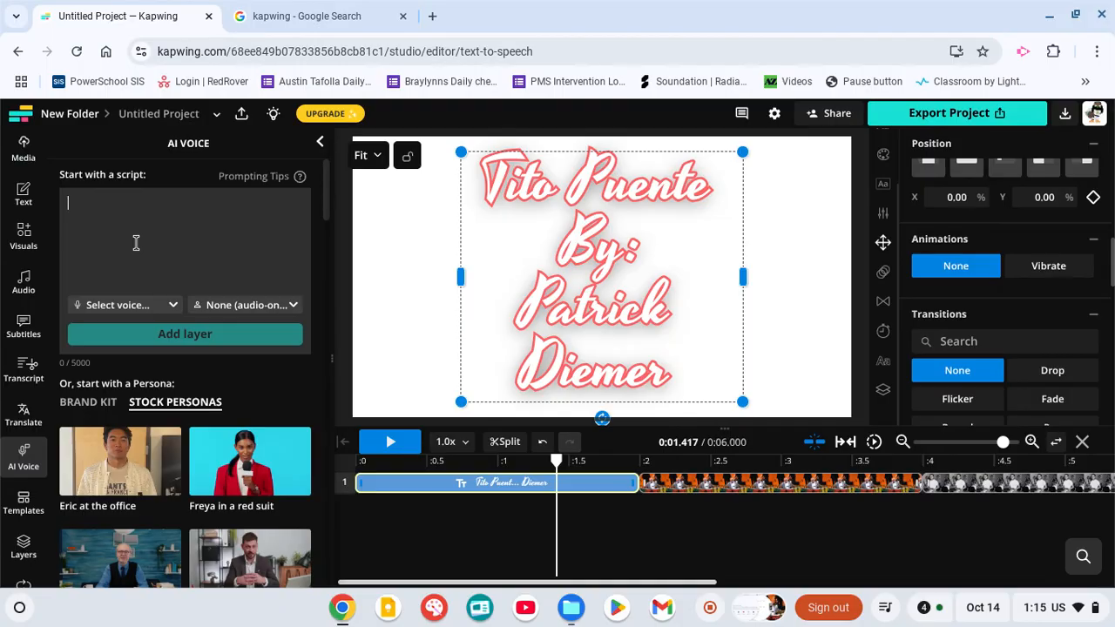
{"action": "type", "text": "T"}
{"action": "type", "text": "ito "}
{"action": "type", "text": "Pe"}
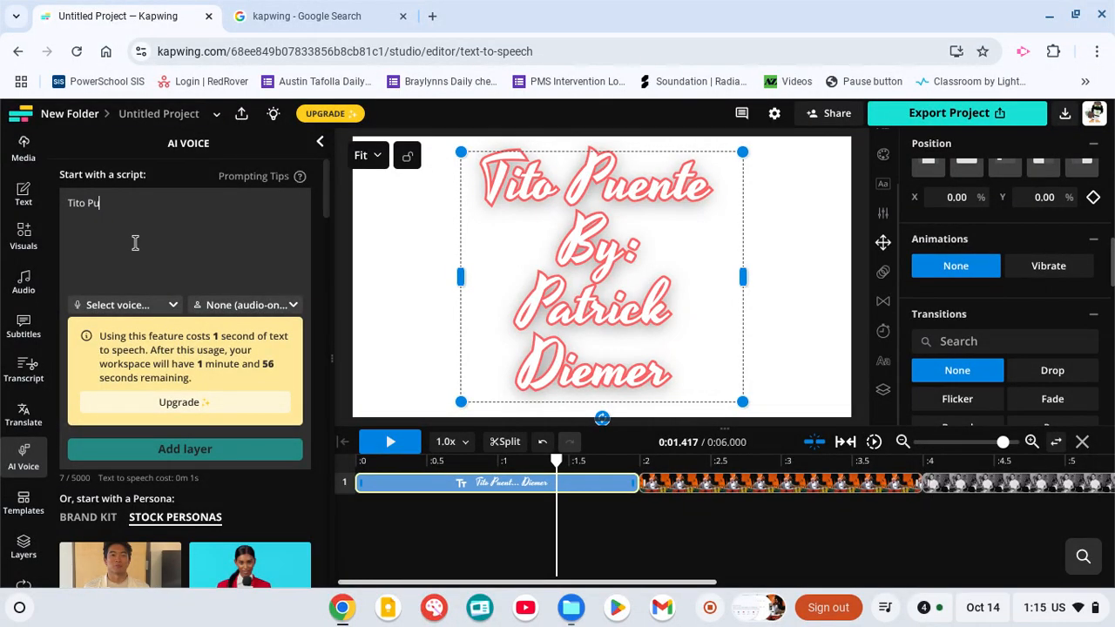
{"action": "type", "text": "enet"}
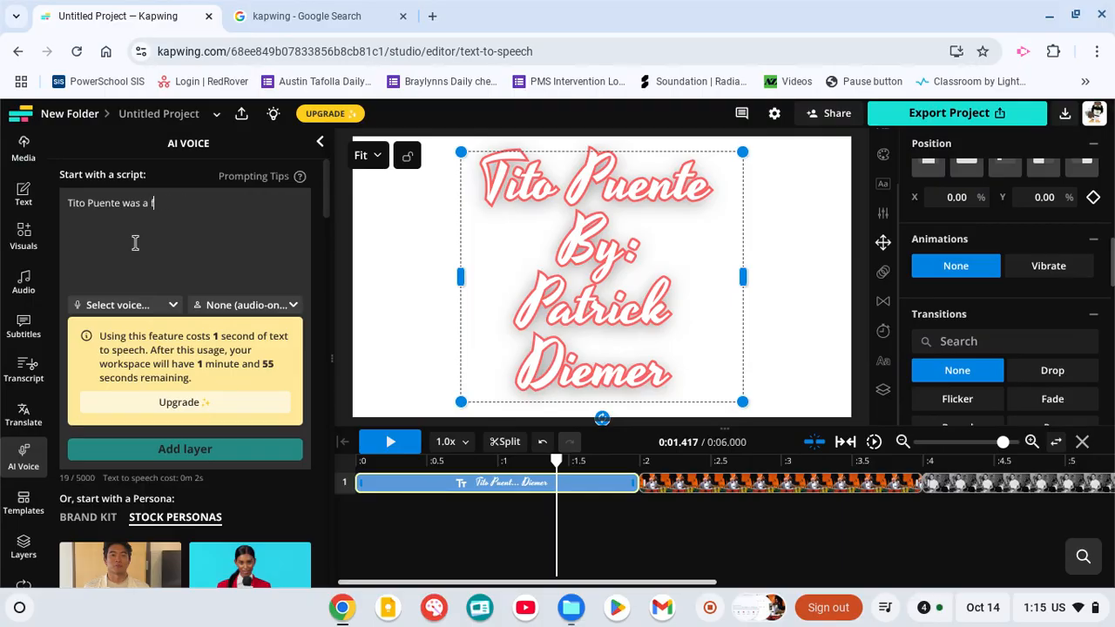
{"action": "type", "text": "us percussionist."}
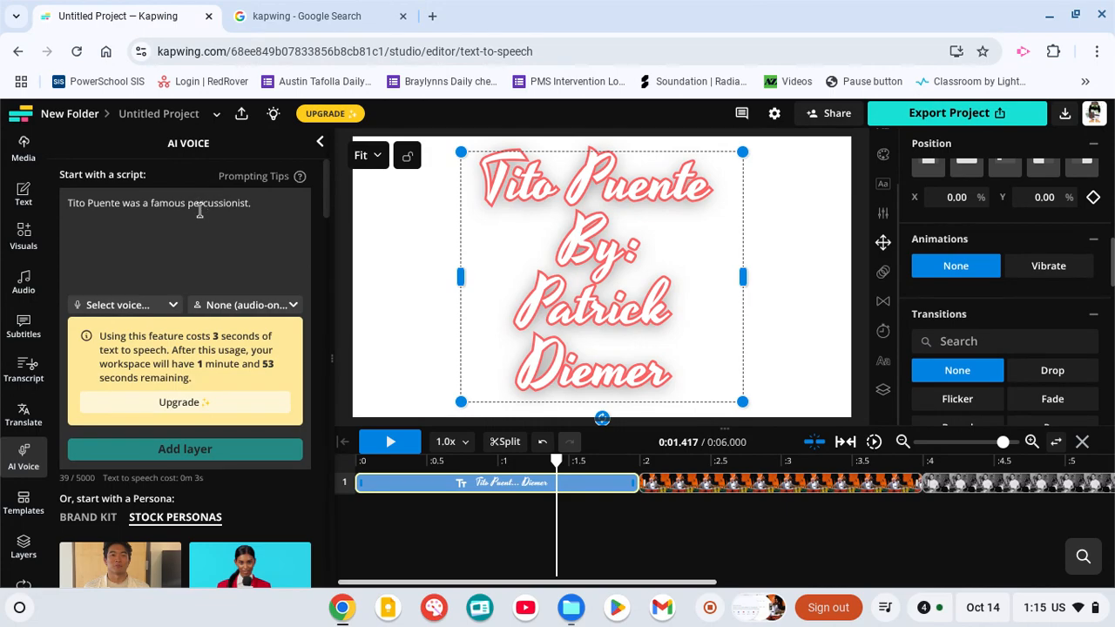
Choose the Blake voice and add the script as a narration layer.
{"action": "scroll", "coordinate": [191, 271], "scroll_direction": "down", "scroll_amount": 3}
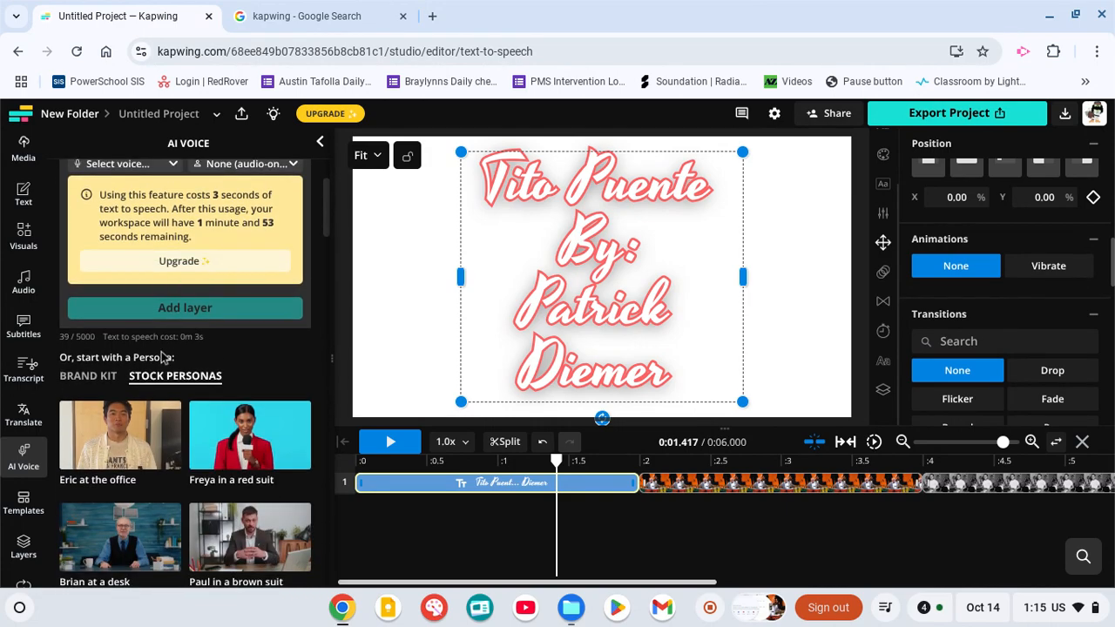
{"action": "scroll", "coordinate": [157, 387], "scroll_direction": "up", "scroll_amount": 1}
{"action": "scroll", "coordinate": [157, 383], "scroll_direction": "up", "scroll_amount": 2}
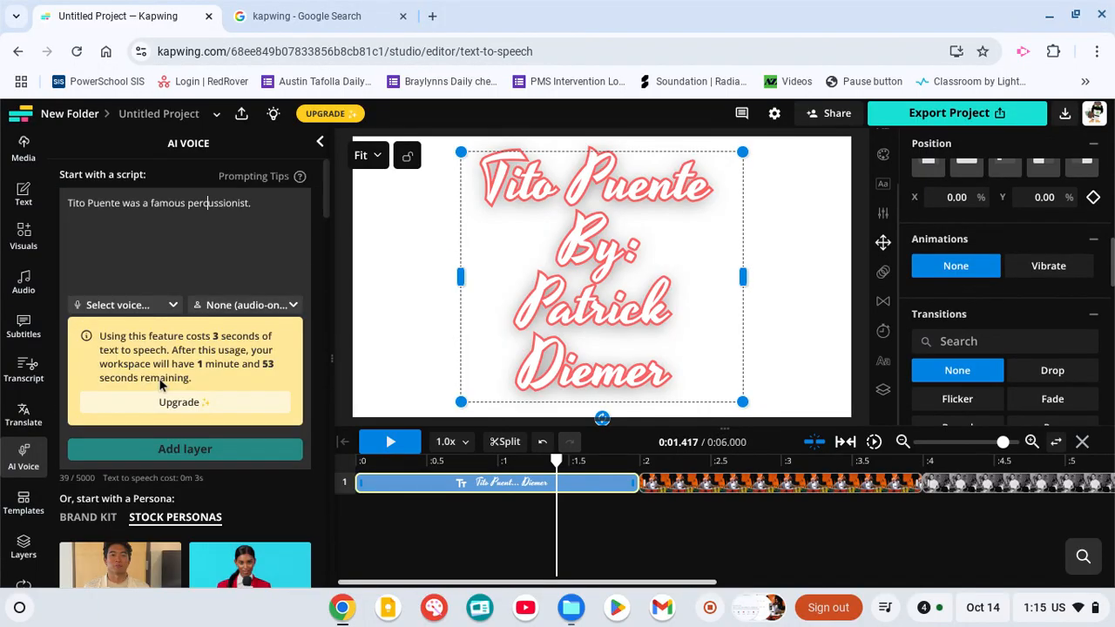
{"action": "left_click", "coordinate": [138, 306]}
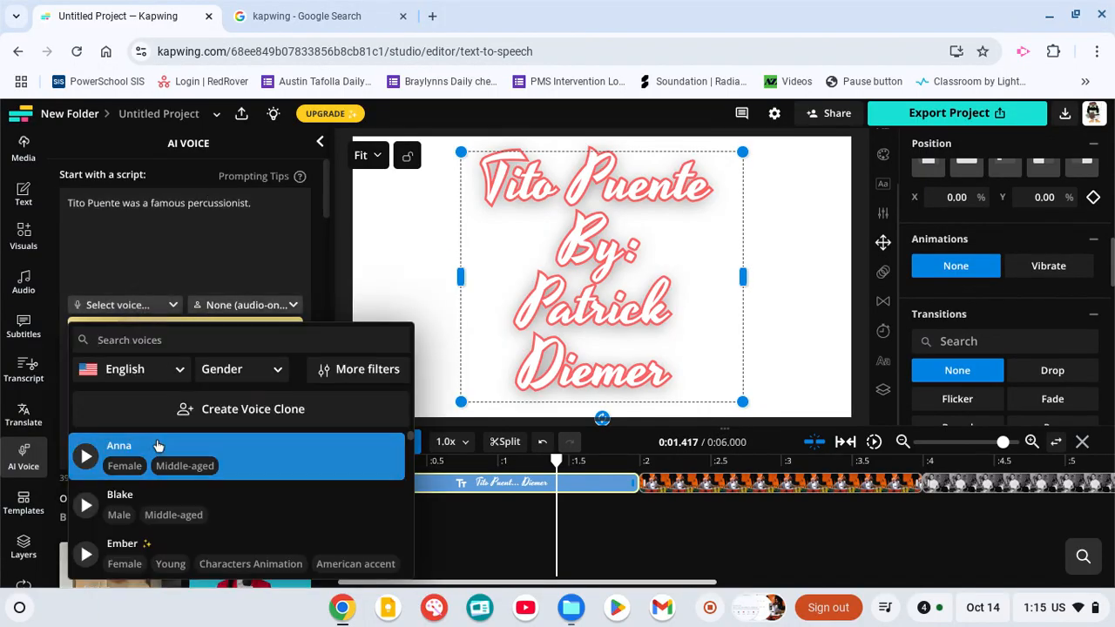
{"action": "left_click", "coordinate": [145, 515]}
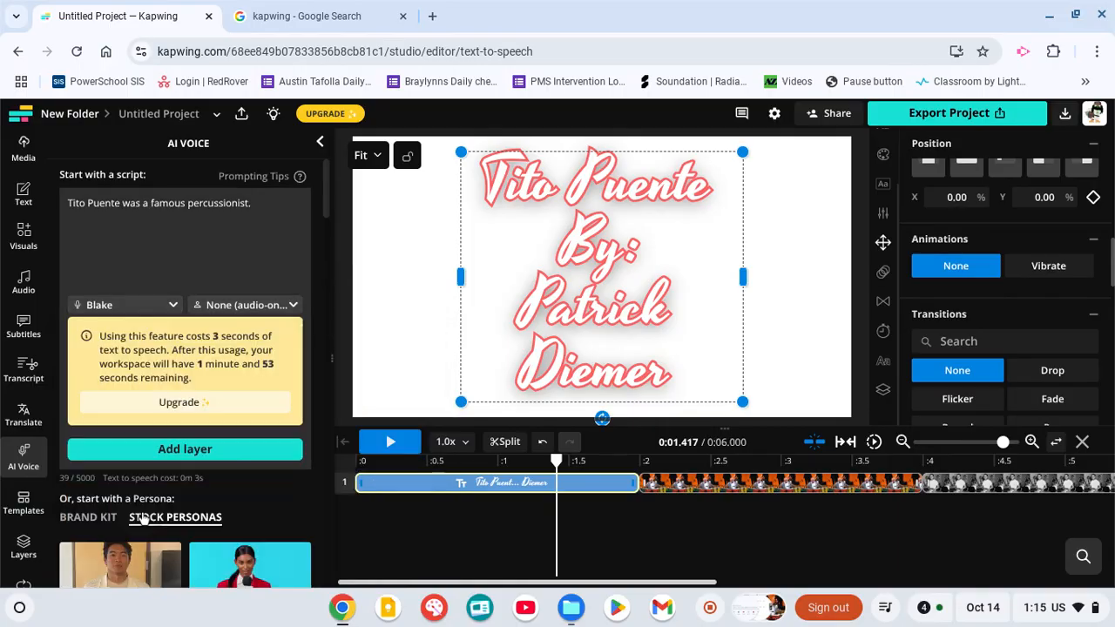
{"action": "left_click", "coordinate": [171, 449]}
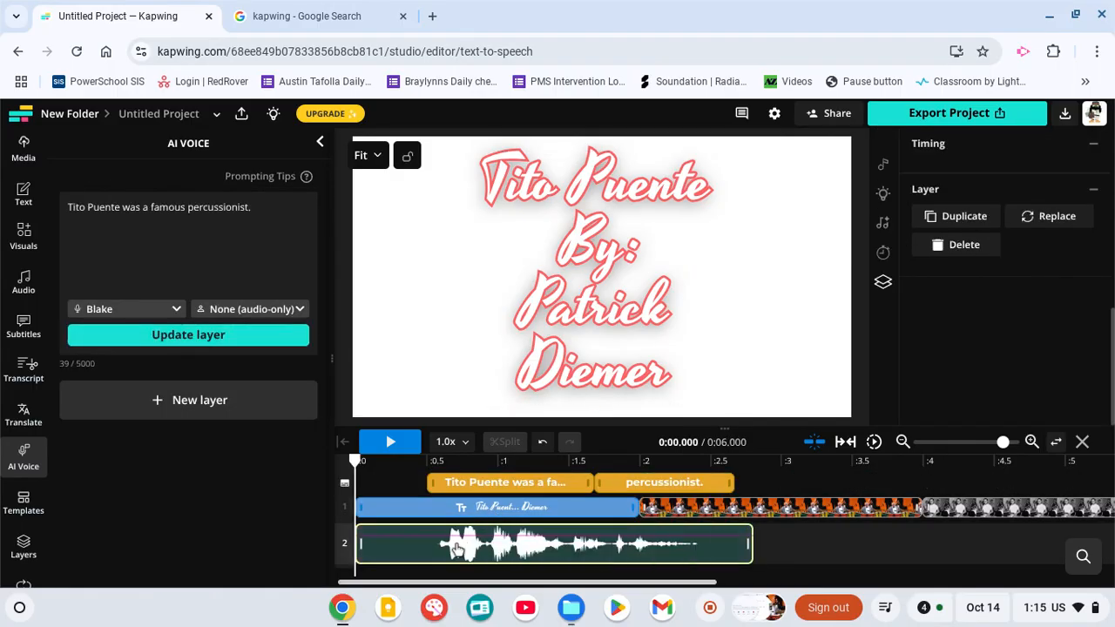
Move the narration clip to start at 2 seconds and play the project back to check it.
{"action": "left_click_drag", "start_coordinate": [421, 554], "coordinate": [702, 549]}
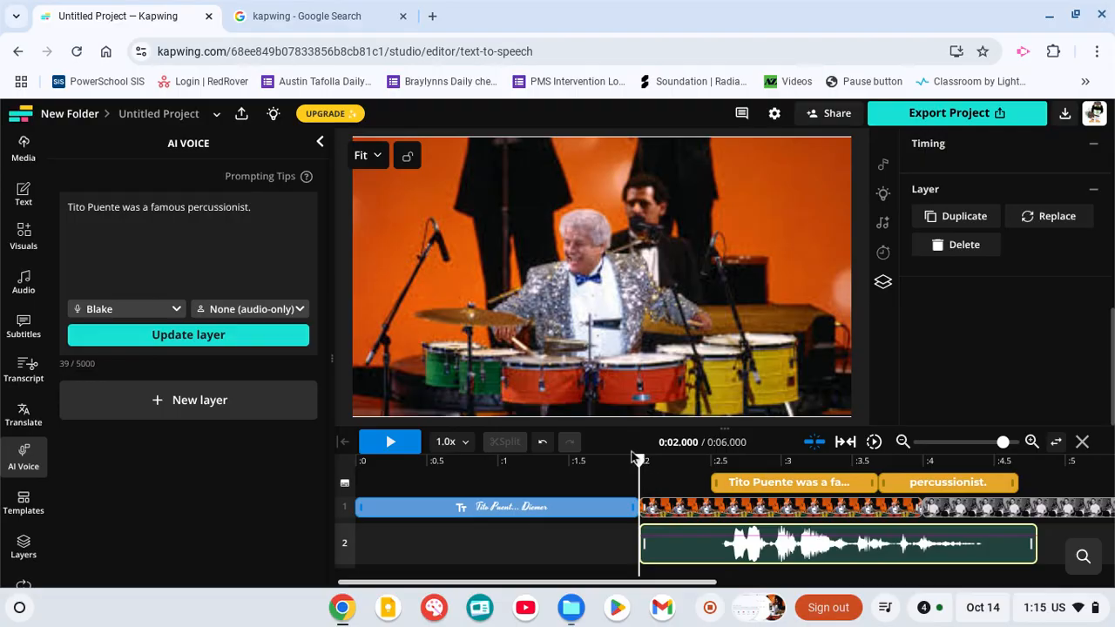
{"action": "left_click_drag", "start_coordinate": [638, 460], "coordinate": [502, 460]}
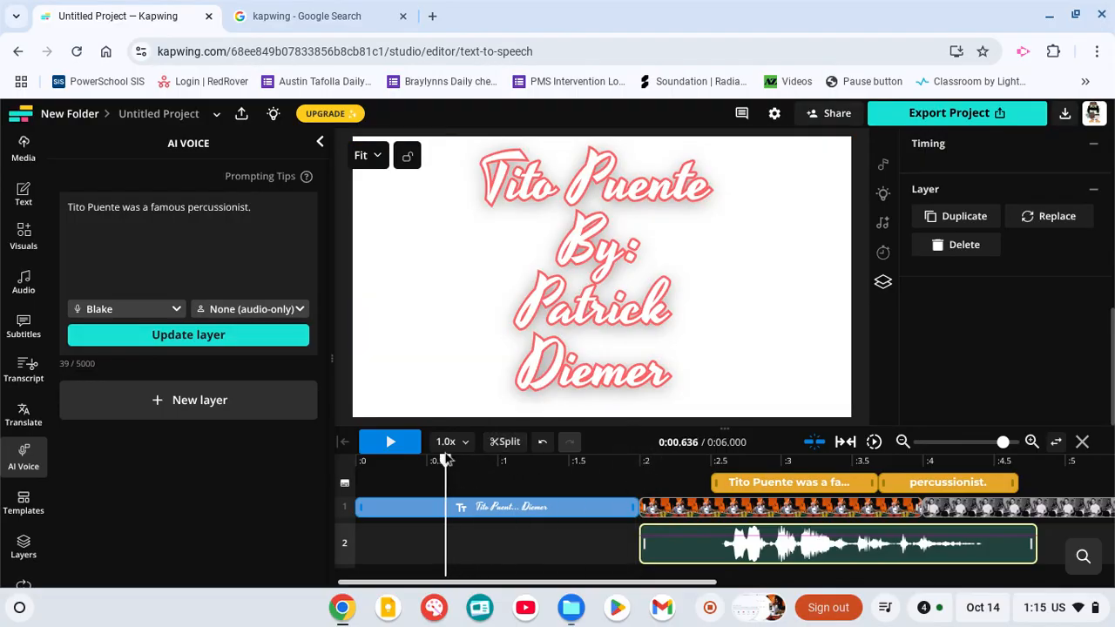
{"action": "left_click", "coordinate": [405, 443]}
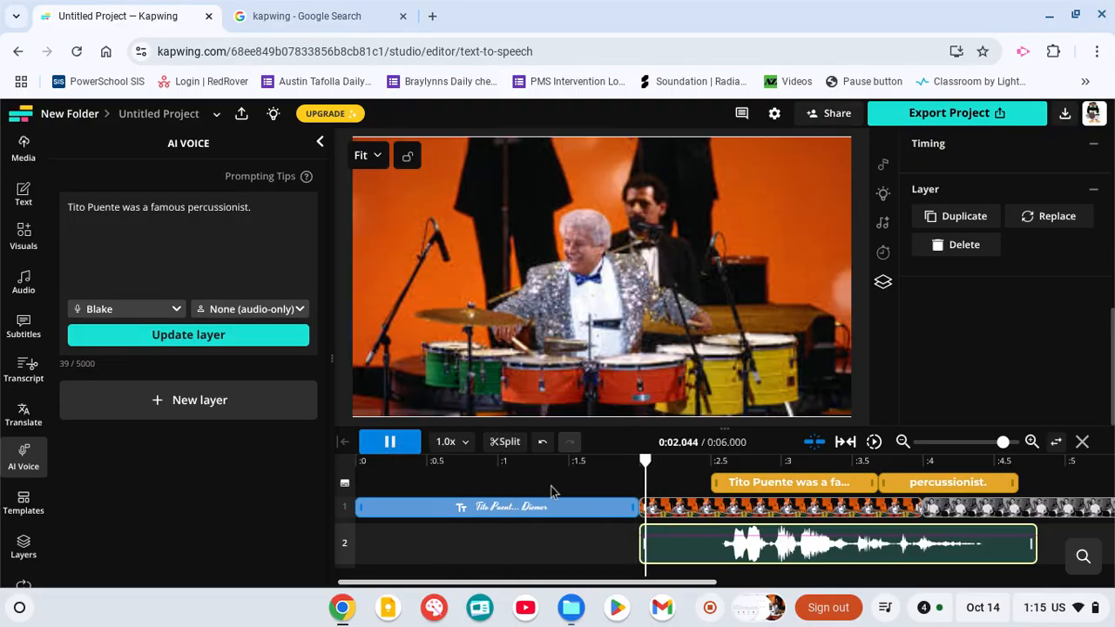
{"action": "left_click", "coordinate": [391, 443]}
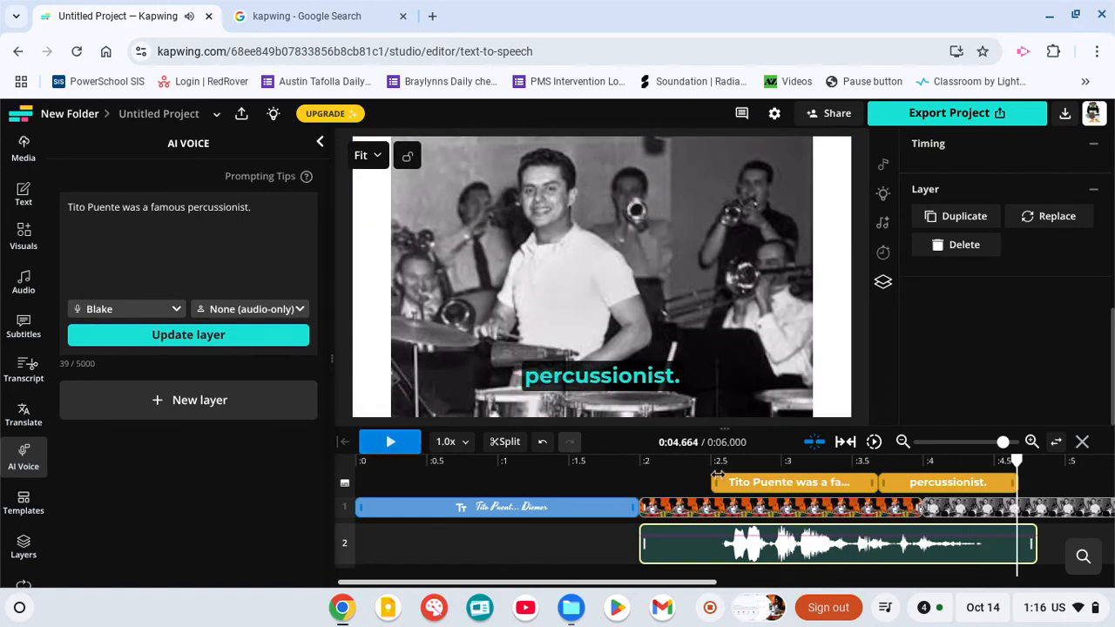
Shift the narration clip earlier so it starts at about 1.6 seconds.
{"action": "left_click", "coordinate": [730, 484]}
{"action": "left_click", "coordinate": [740, 541]}
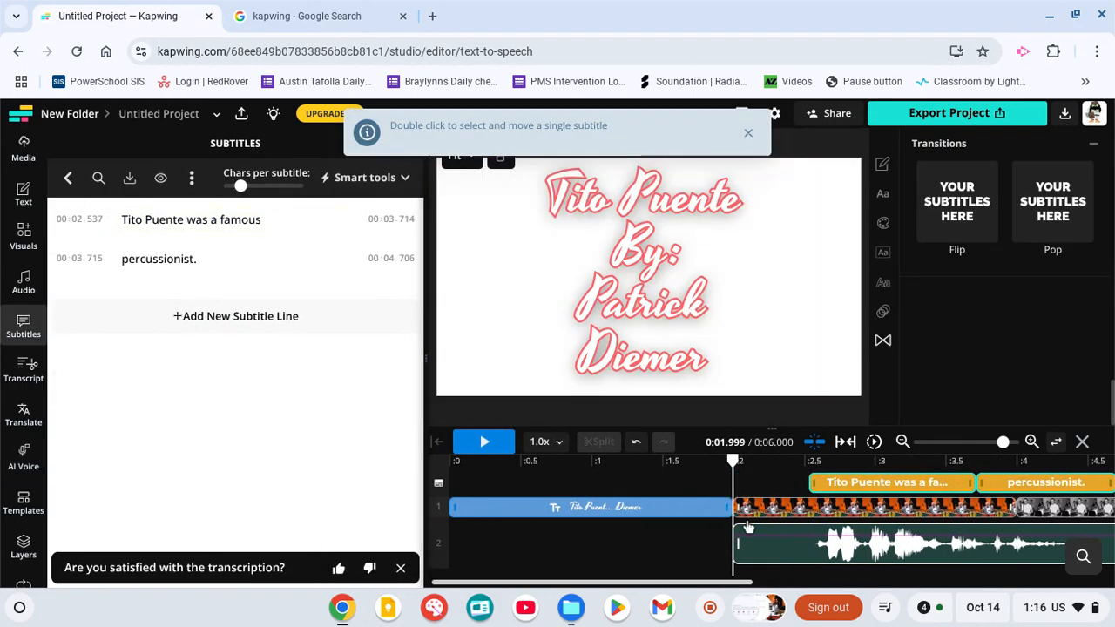
{"action": "left_click_drag", "start_coordinate": [739, 541], "coordinate": [805, 539]}
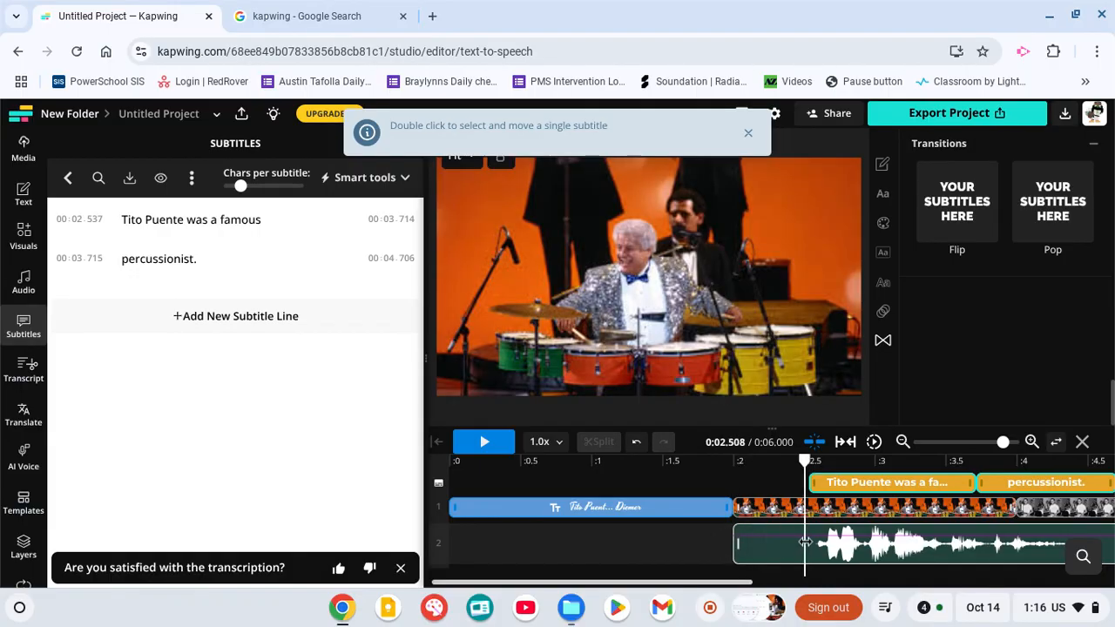
{"action": "left_click_drag", "start_coordinate": [877, 548], "coordinate": [825, 560]}
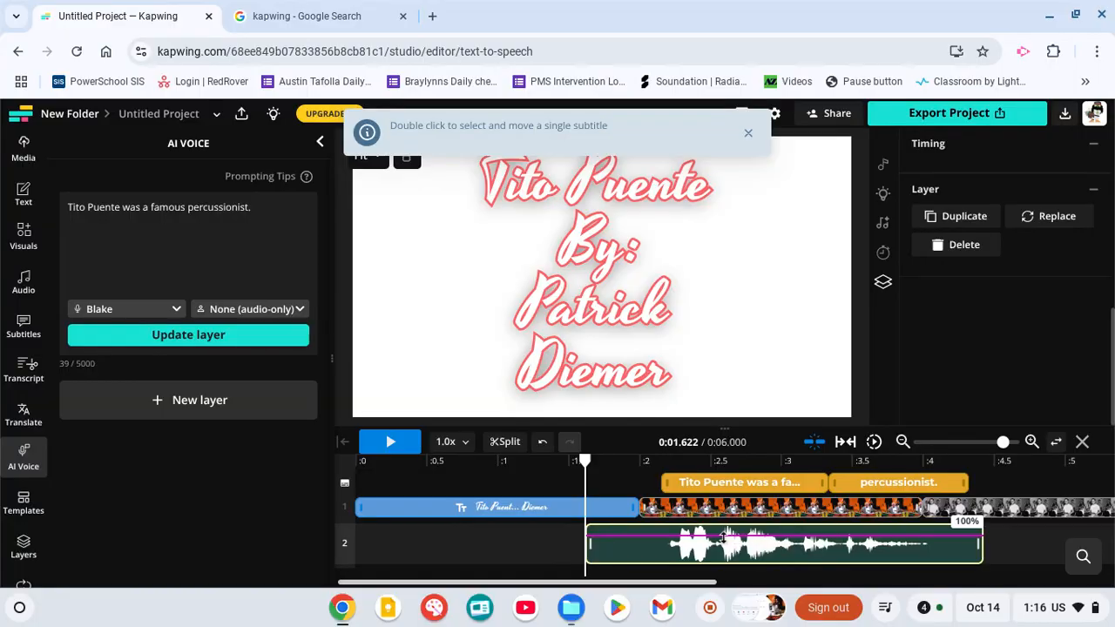
Start editing the narration script text.
{"action": "left_click", "coordinate": [250, 218]}
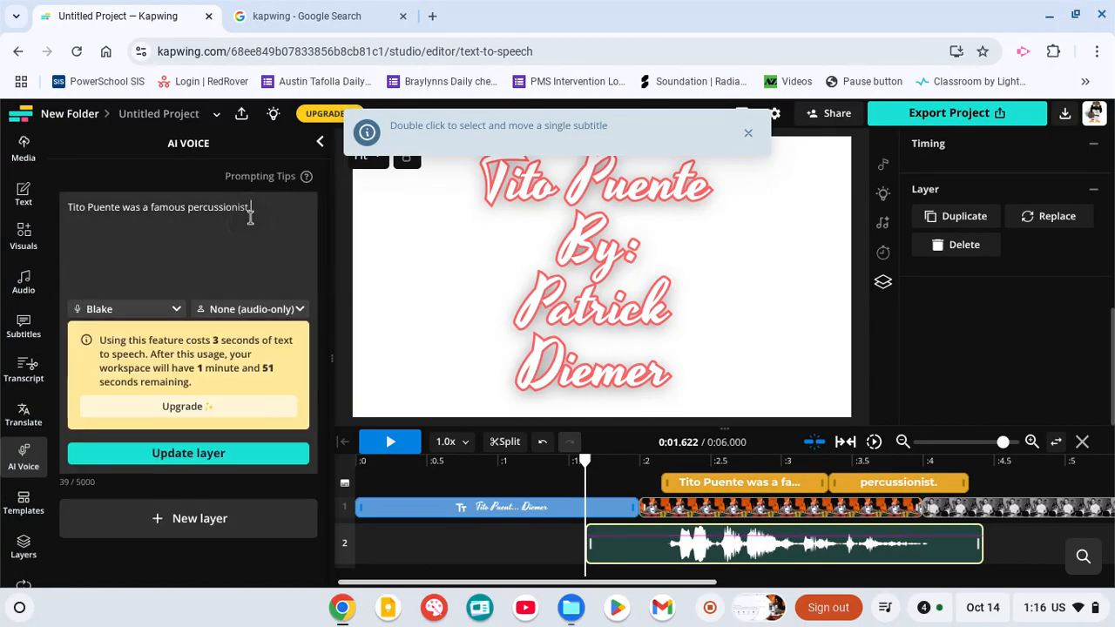